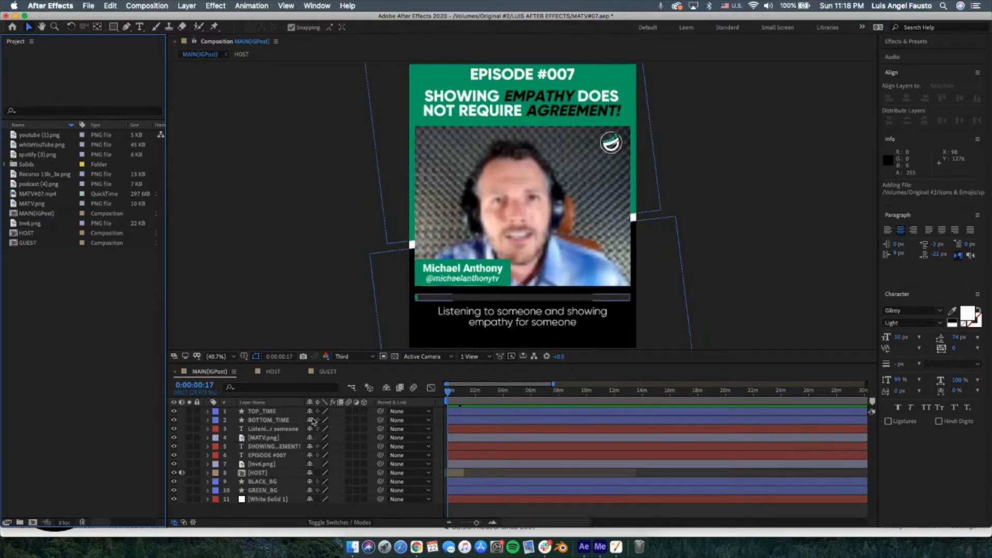
Move the current time to the end of the HOST clip at 0:01:11:02 in the MAIN(IGPost) timeline.
click(493, 523)
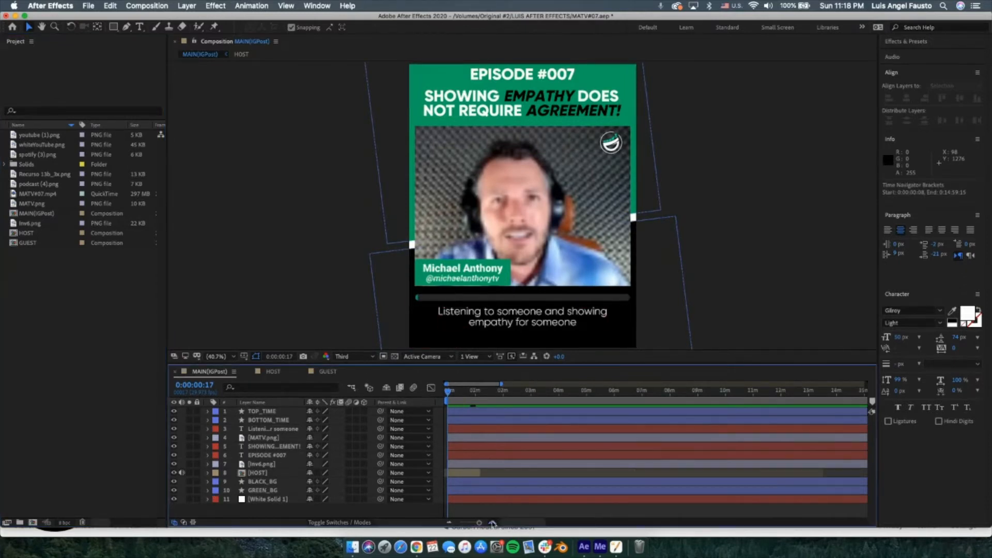
click(493, 522)
click(448, 522)
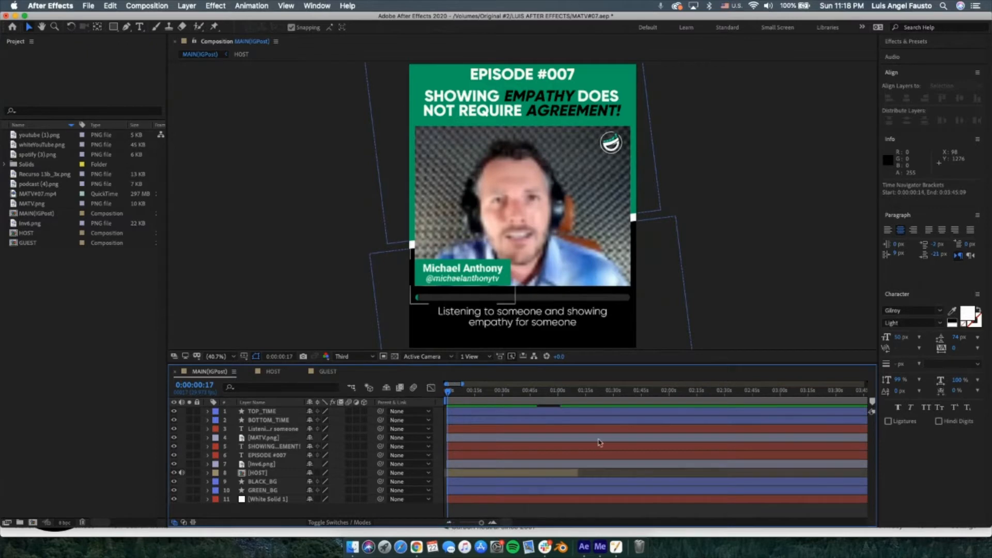
drag(558, 405, 567, 405)
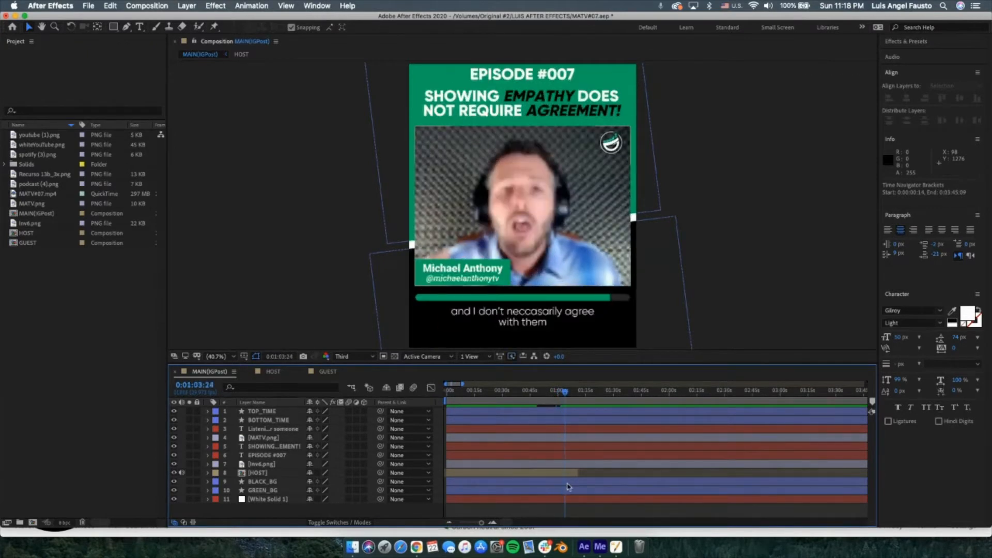
drag(567, 396, 580, 401)
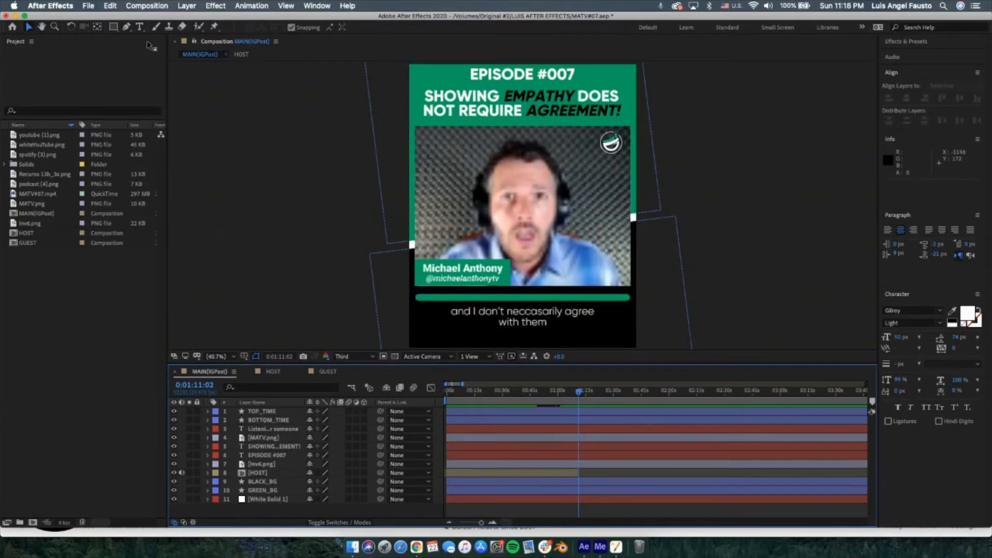
Set the duration of the MAIN(IGPost) composition to 0:01:11:02 to match the end of the HOST clip.
click(153, 6)
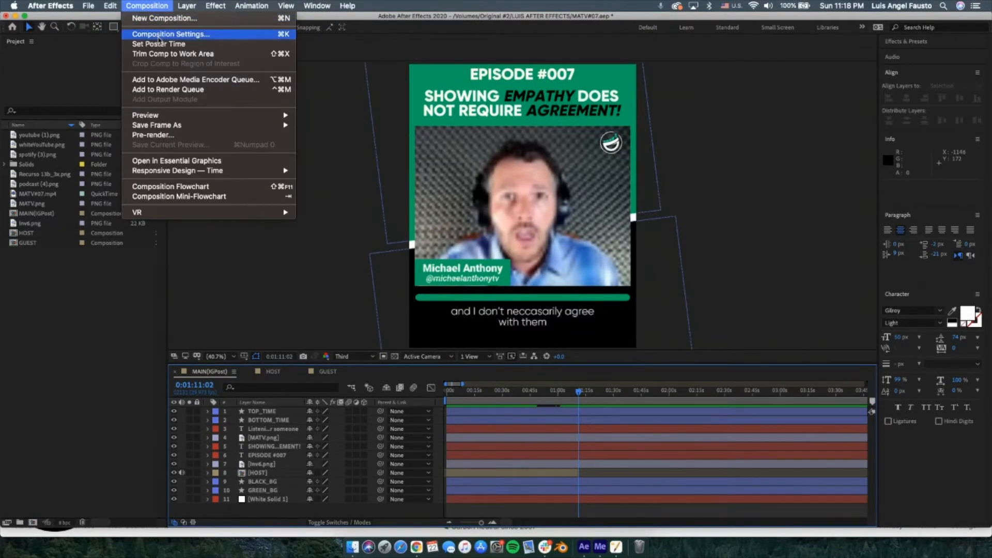
click(159, 34)
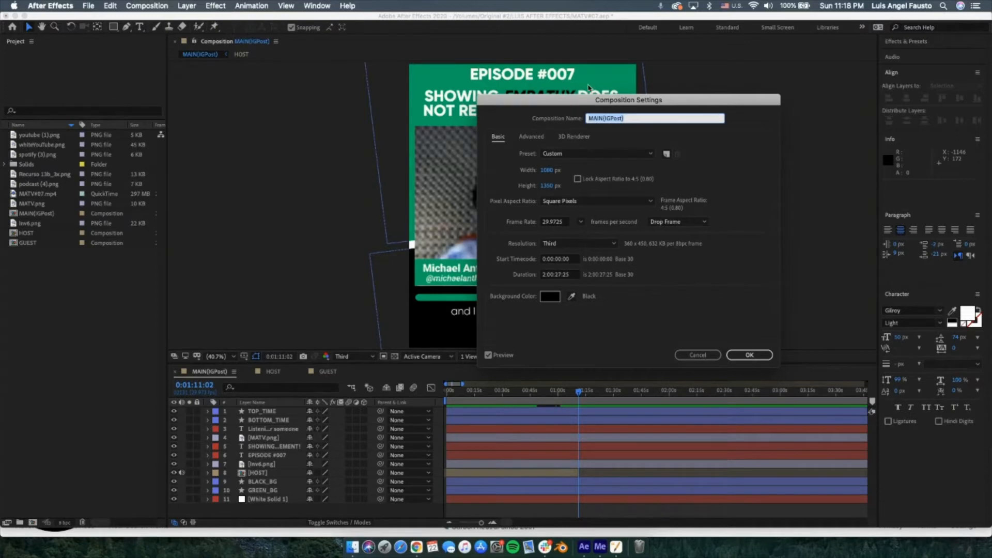
click(546, 277)
key(BackSpace)
key(BackSpace)
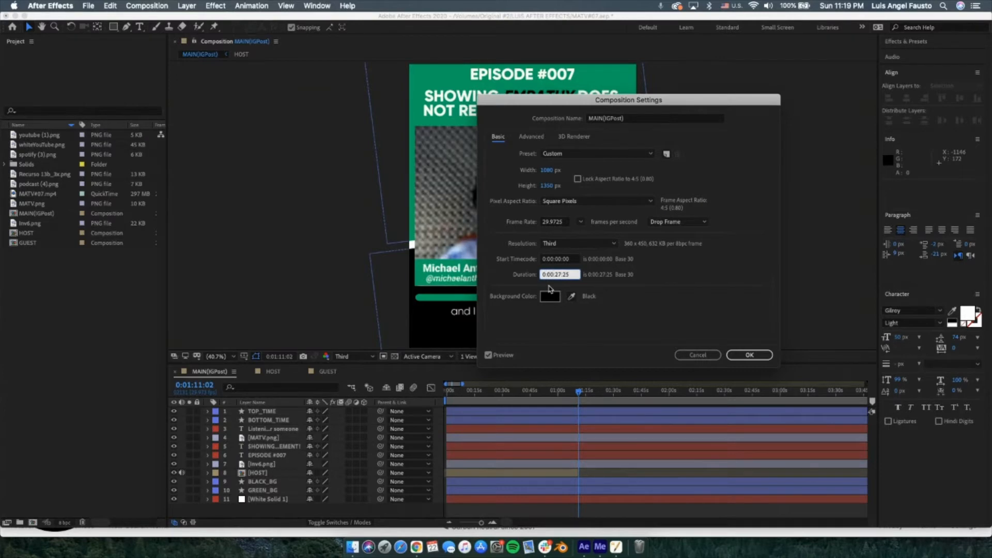
key(BackSpace)
key(BackSpace)
text(01)
click(568, 273)
key(Return)
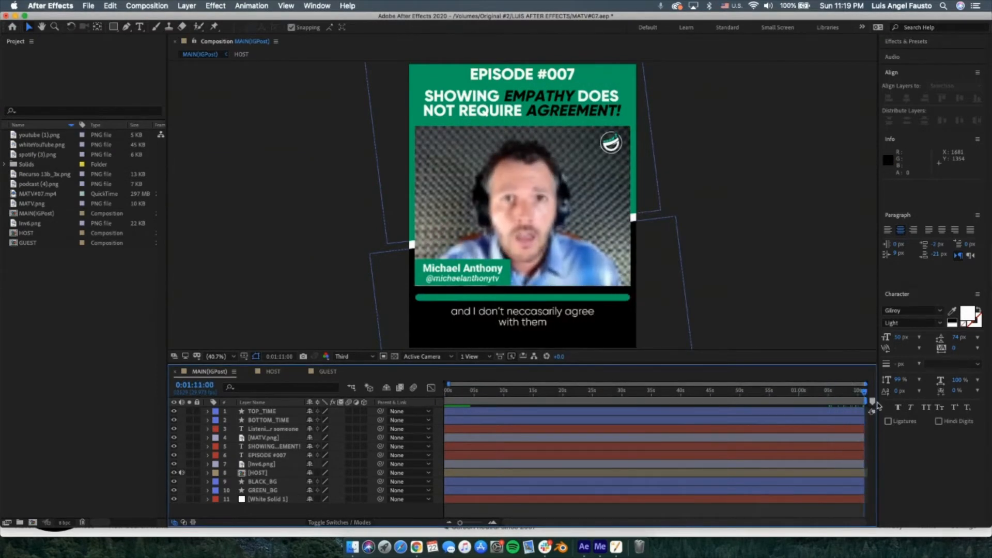
Extend the MAIN(IGPost) composition's duration to 0:01:40:02 and show its full length in the timeline.
mouse_move(877, 404)
mouse_down()
mouse_move(838, 414)
mouse_move(866, 413)
mouse_up()
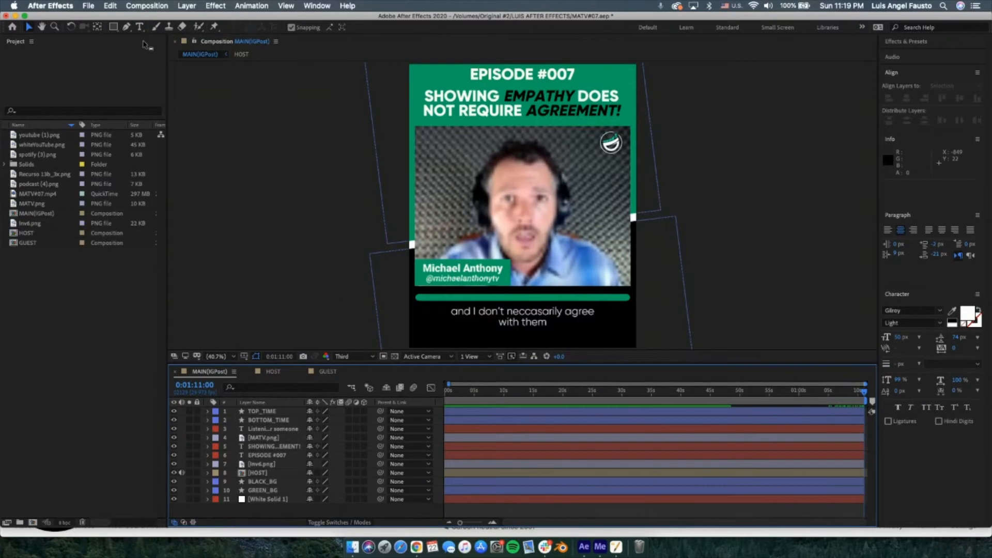
click(140, 7)
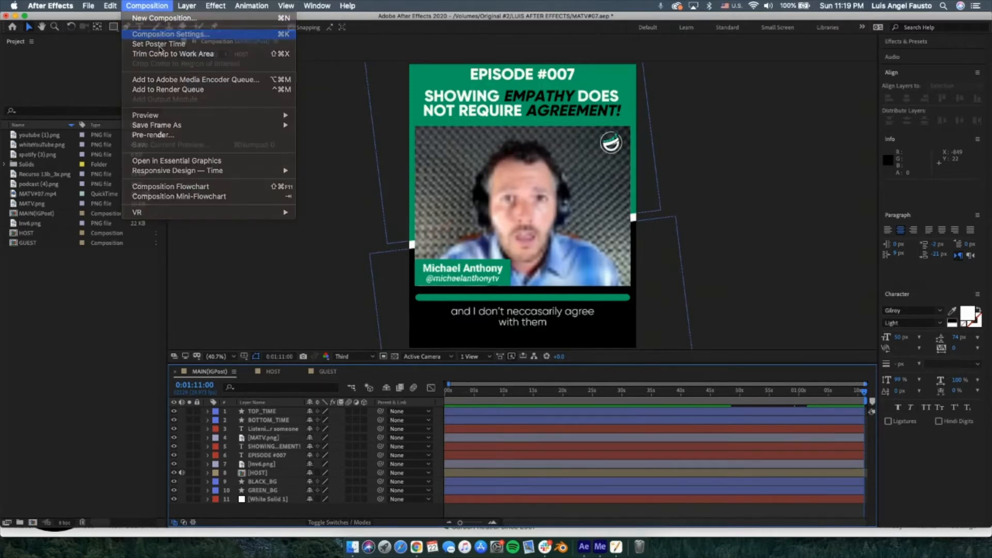
click(155, 34)
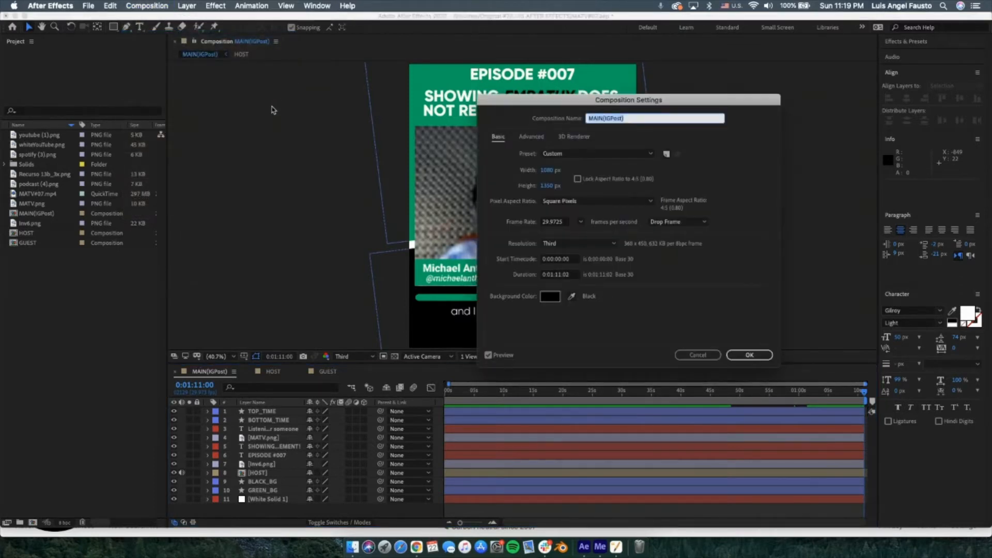
click(561, 278)
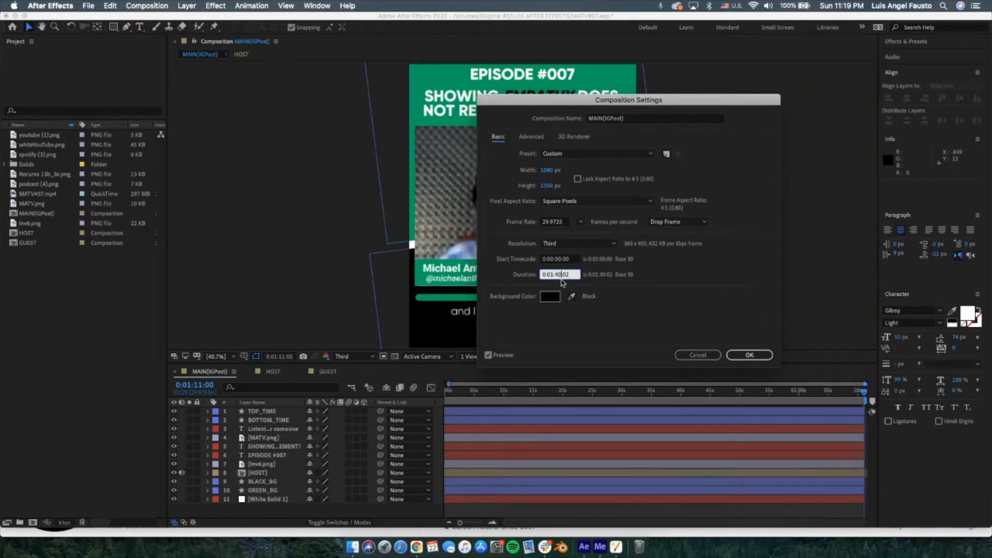
key(Return)
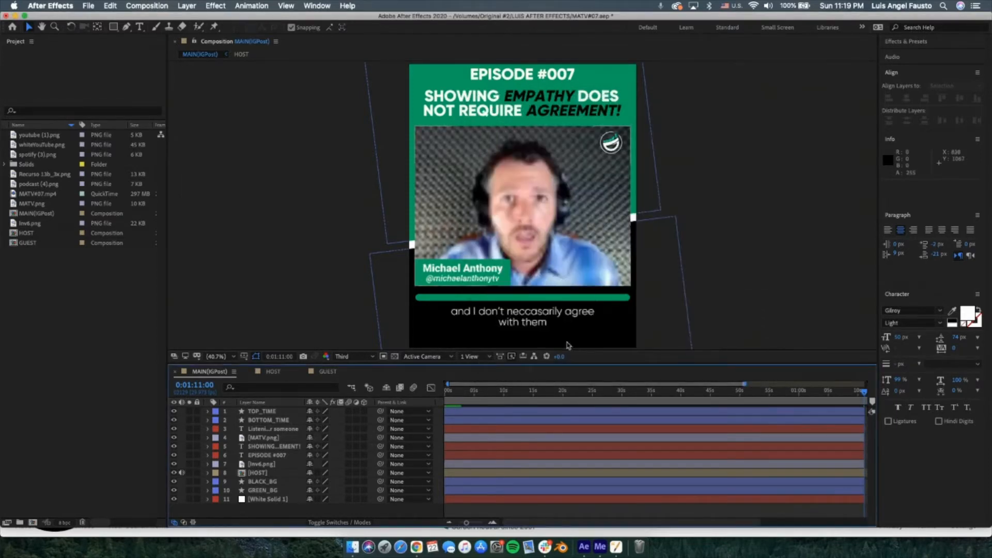
click(450, 523)
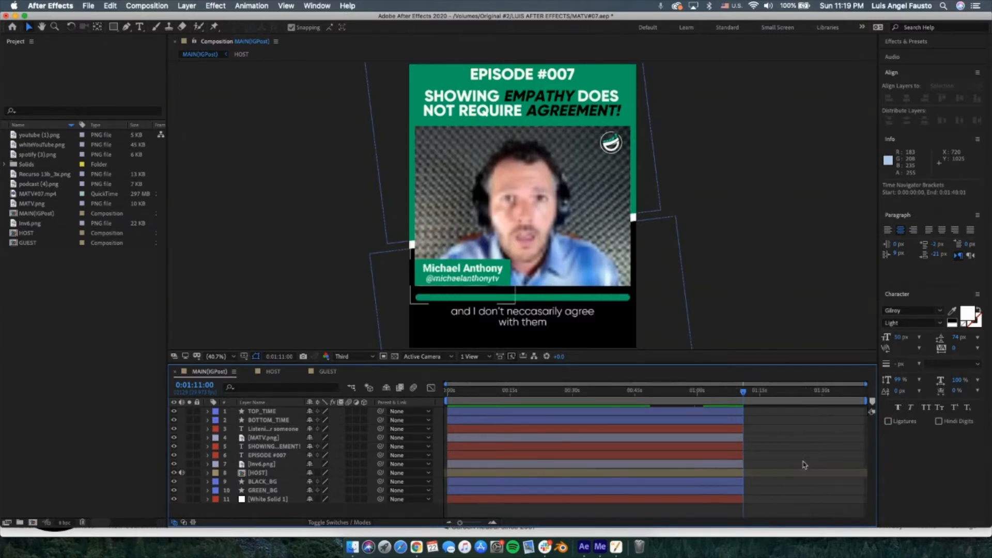
Create a shape layer with a rectangle about 1217 by 1426 px just above the frame and centre it horizontally on the composition.
drag(743, 392, 728, 393)
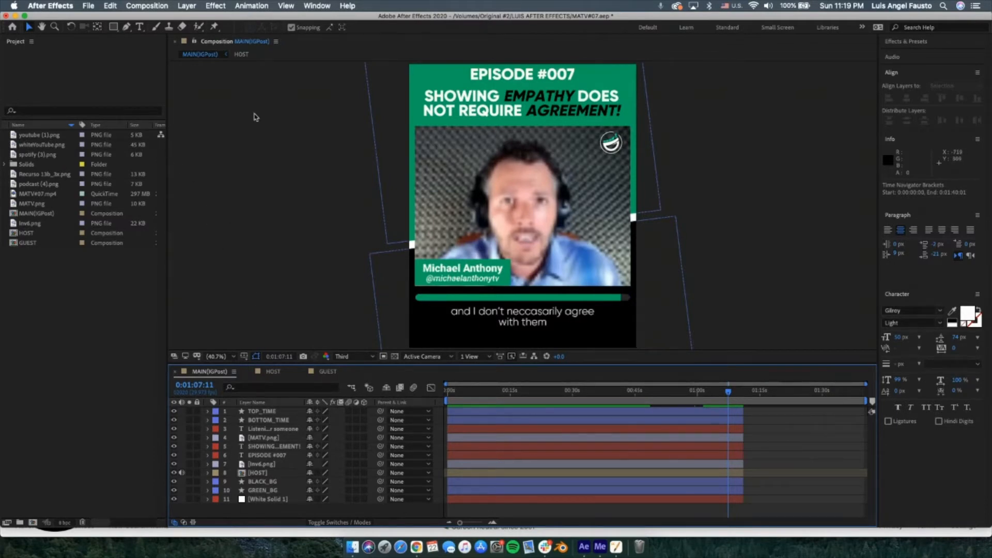
click(187, 6)
mouse_move(196, 19)
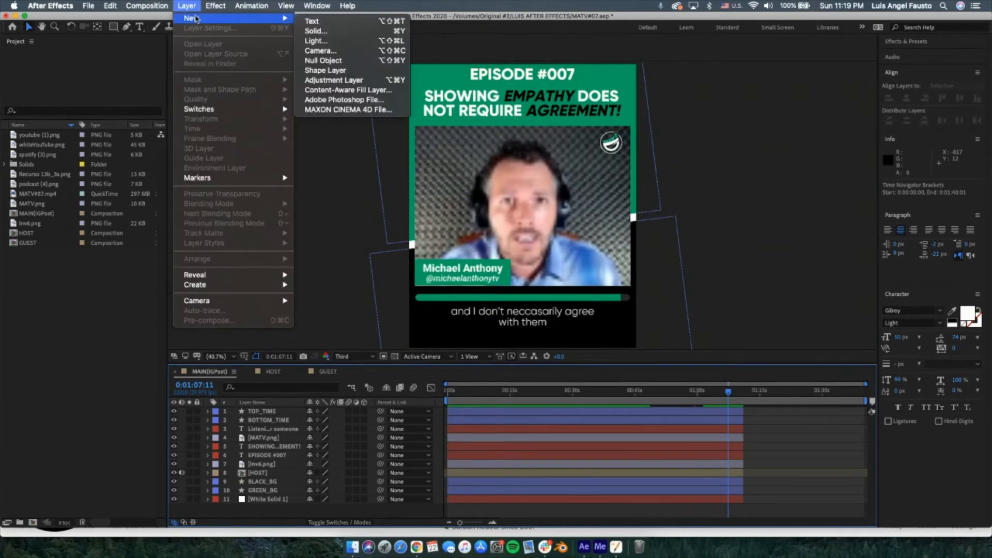
click(325, 70)
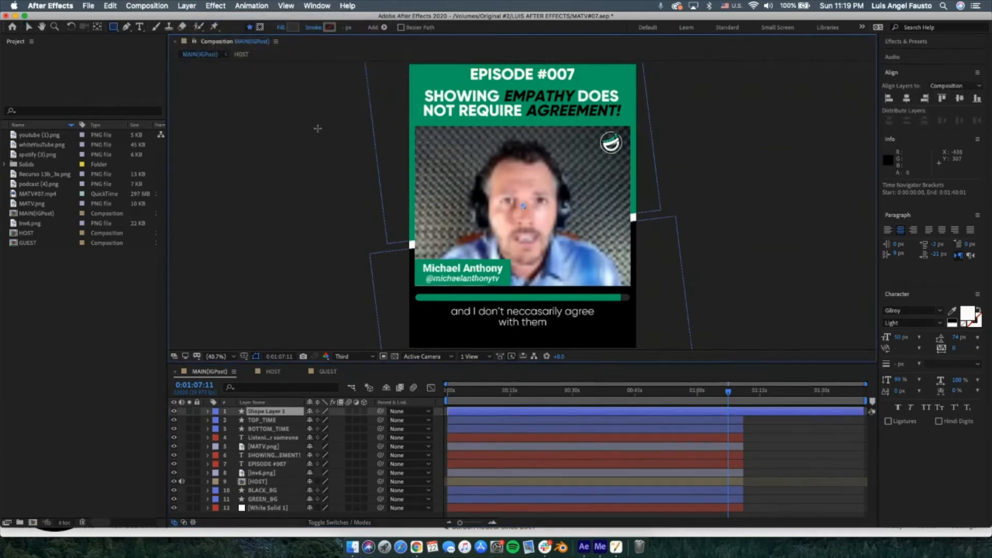
scroll(360, 152, down, 2)
scroll(391, 173, down, 1)
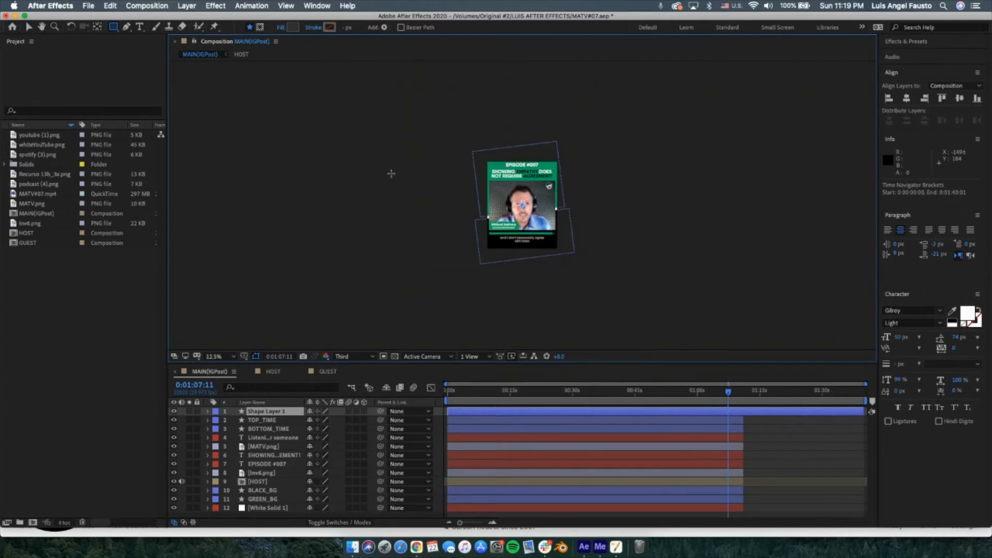
drag(479, 68, 558, 161)
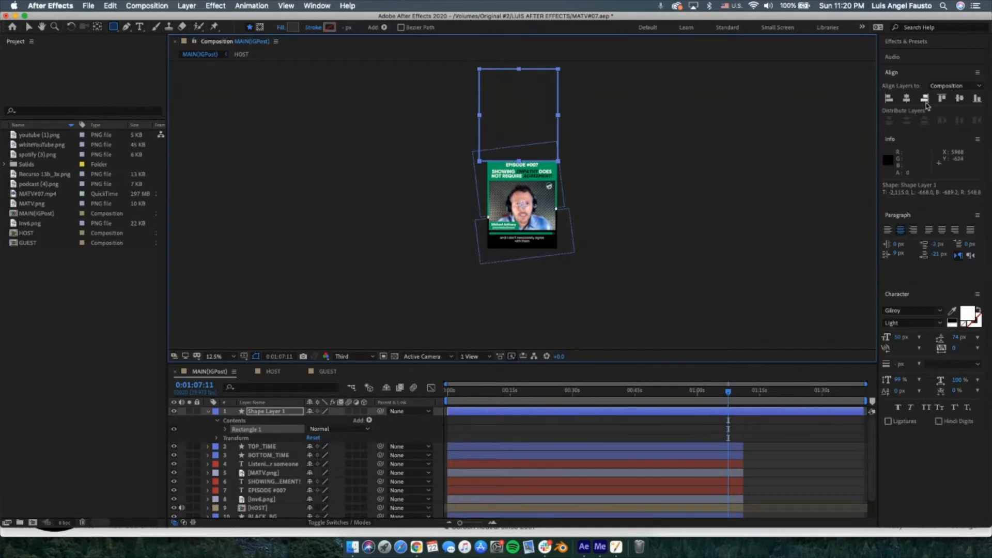
click(907, 100)
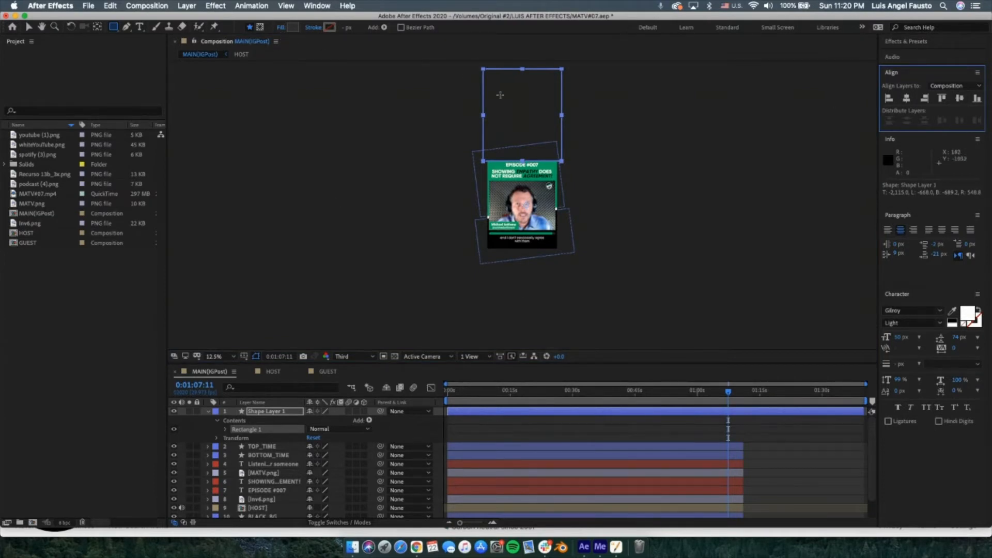
Set the rectangle's fill to the header's green, 009F61, by sampling it from the composition.
click(294, 28)
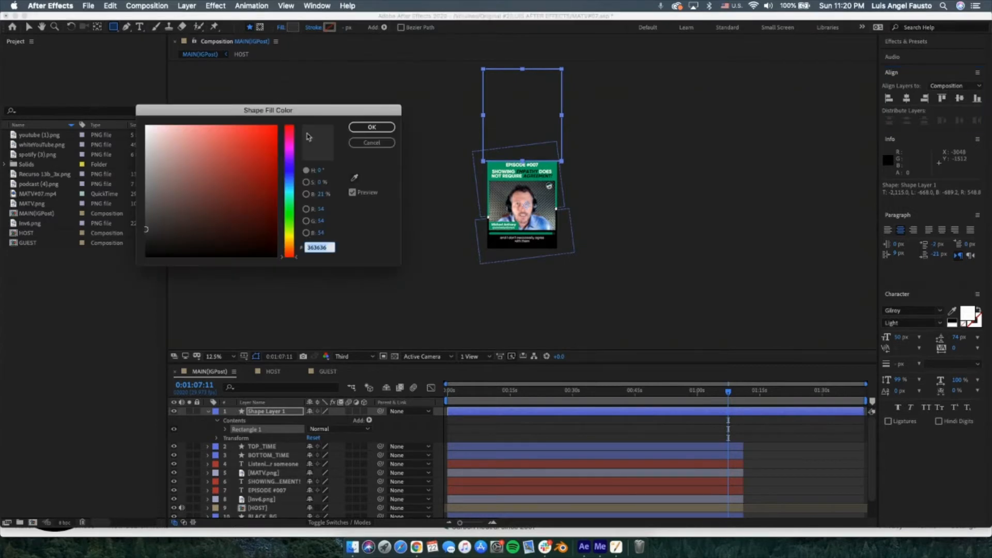
click(354, 177)
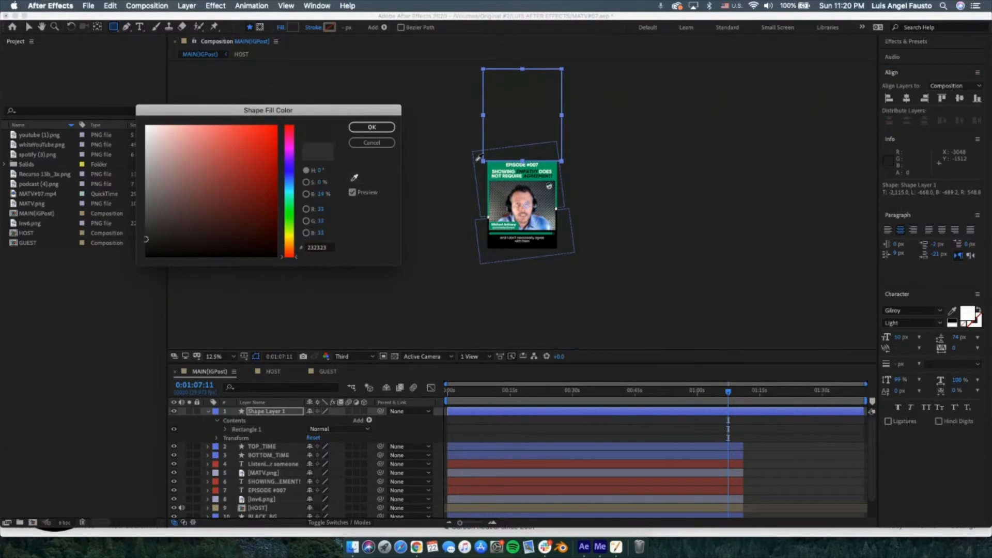
click(498, 161)
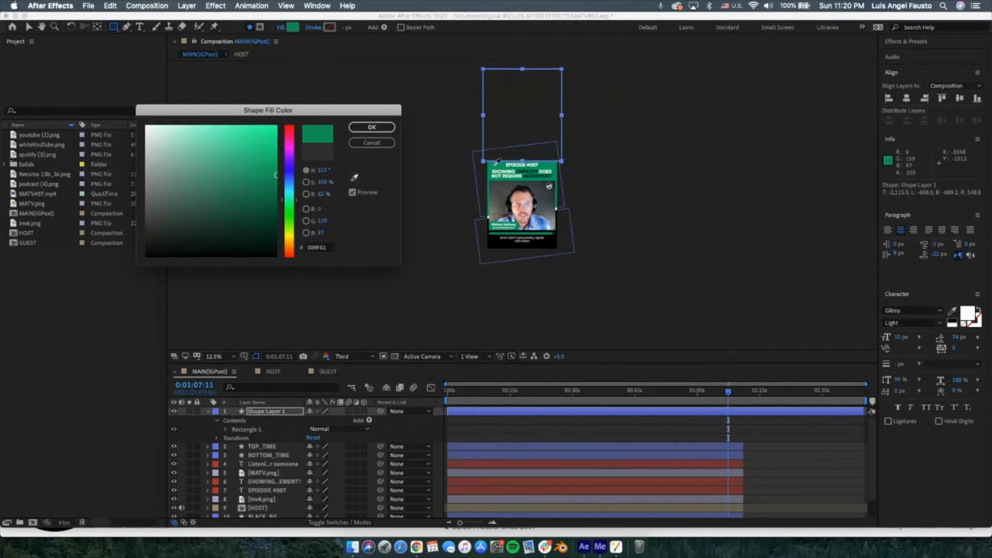
click(371, 127)
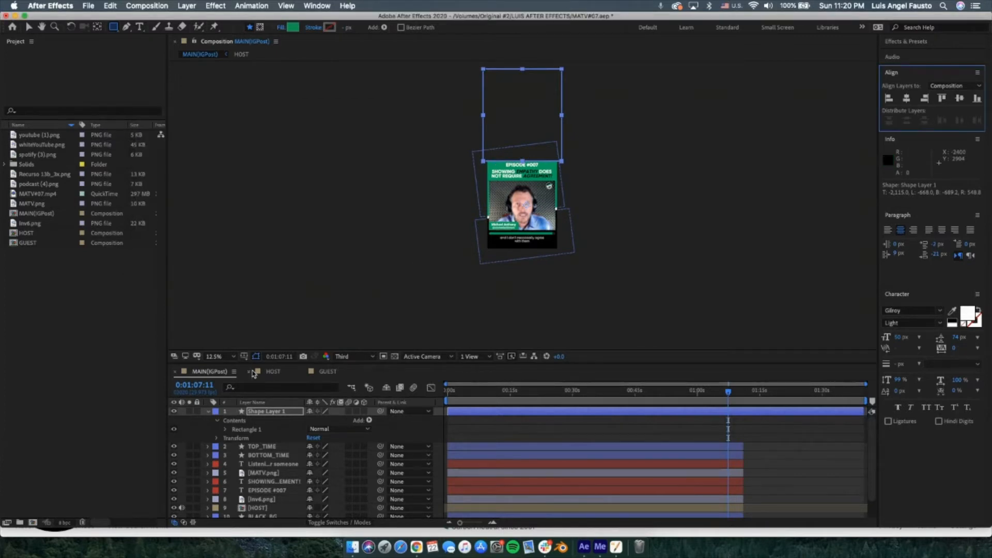
Fit the composition in the viewer, play it from 0:01:06:15 and stop at 0:01:09:17.
click(232, 356)
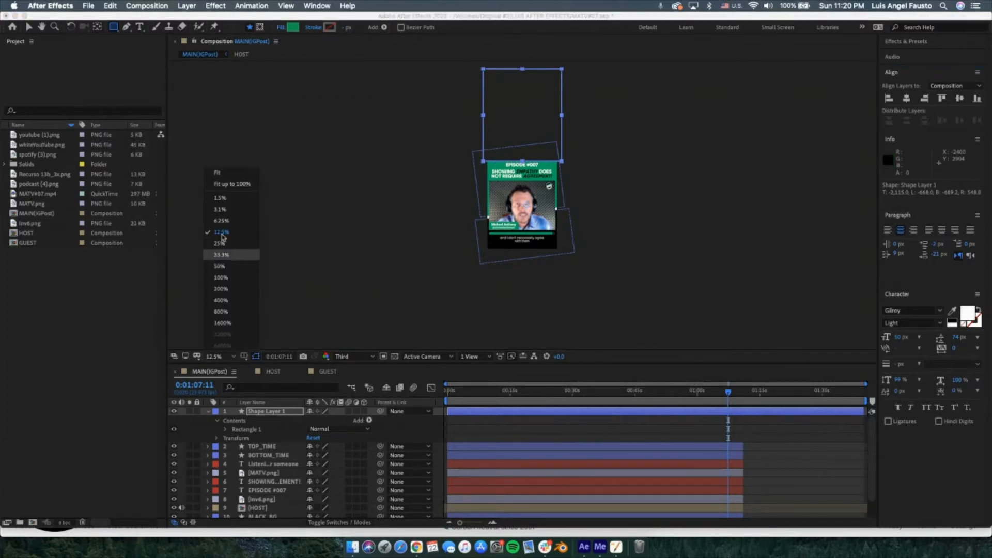
click(233, 185)
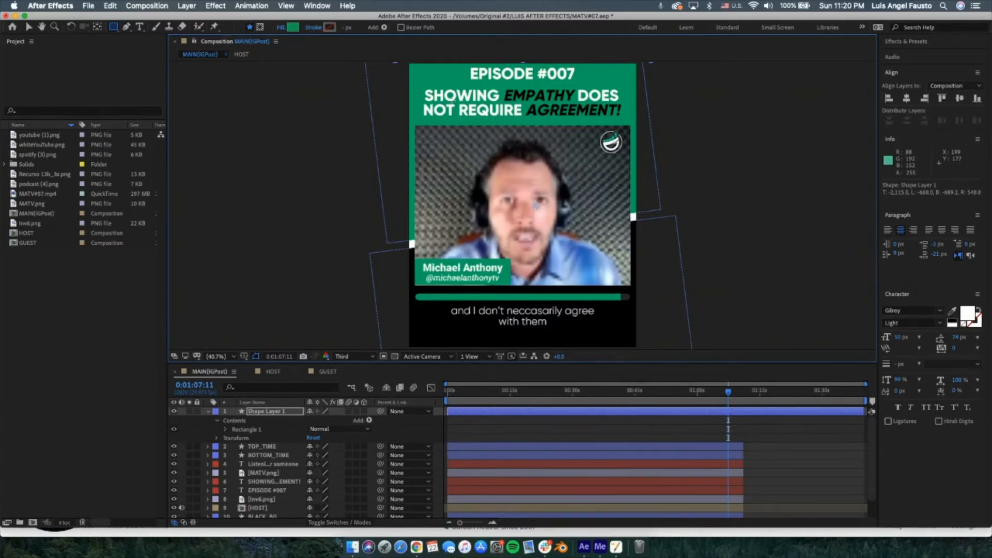
click(725, 398)
key(space)
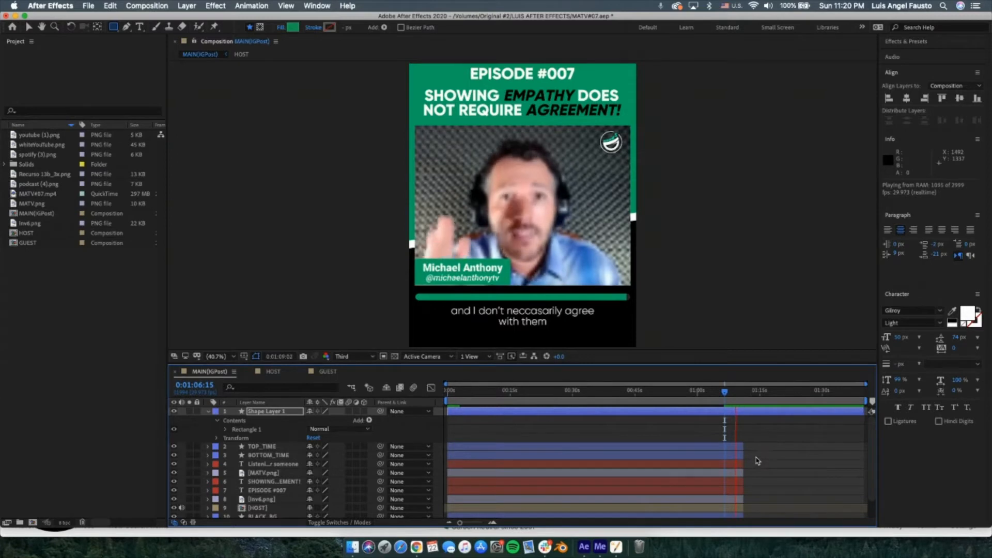
key(space)
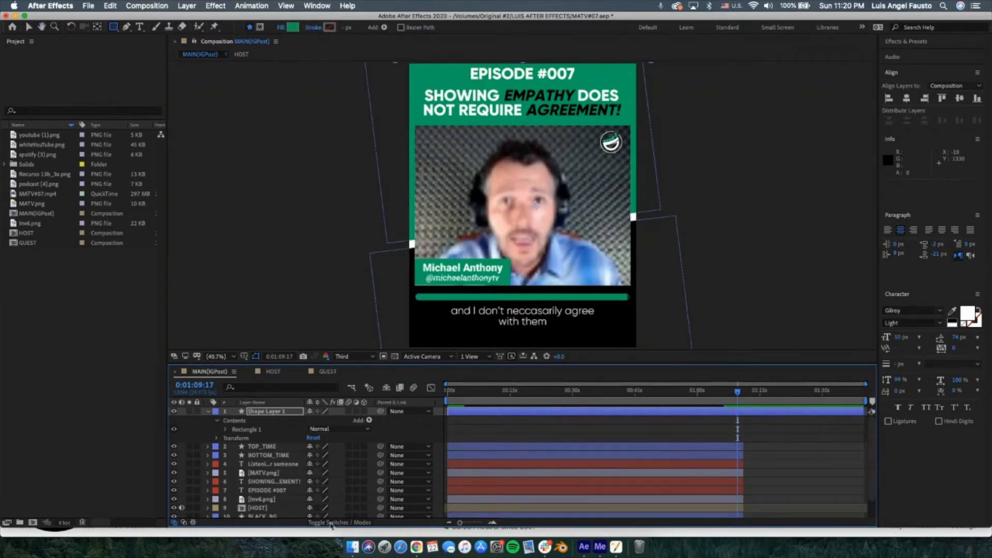
Rename the new shape layer as OVERLAY.
right_click(277, 412)
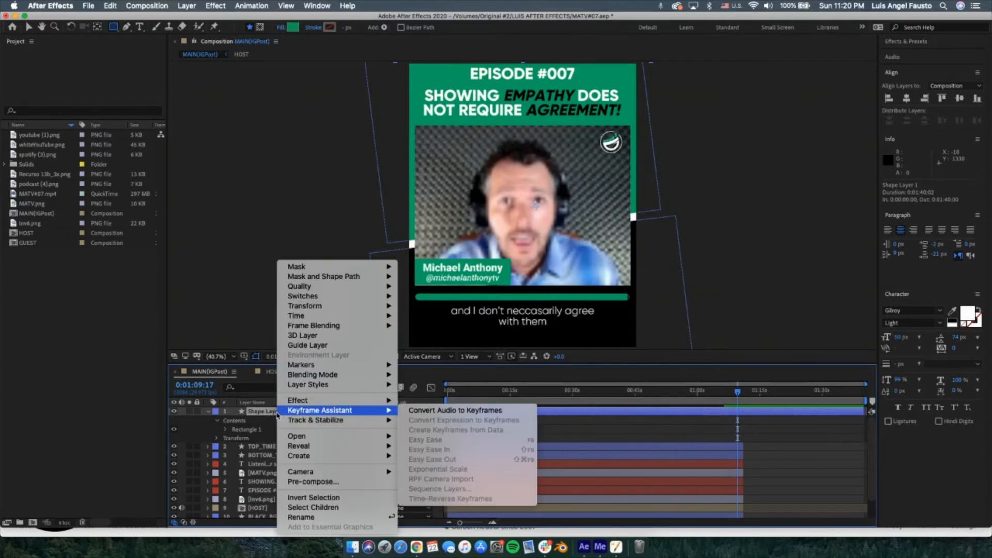
click(252, 413)
right_click(281, 415)
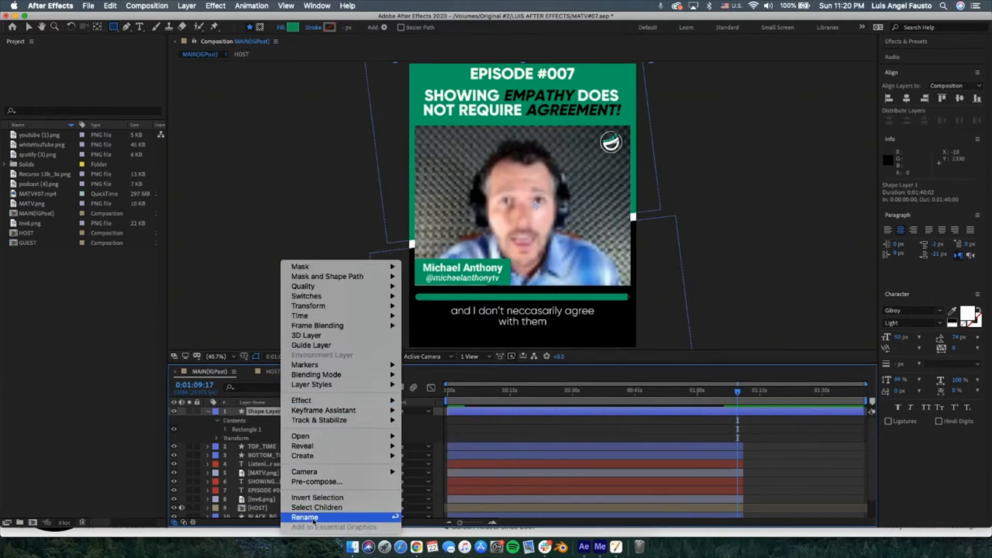
click(305, 517)
text(OVERLAY)
key(Return)
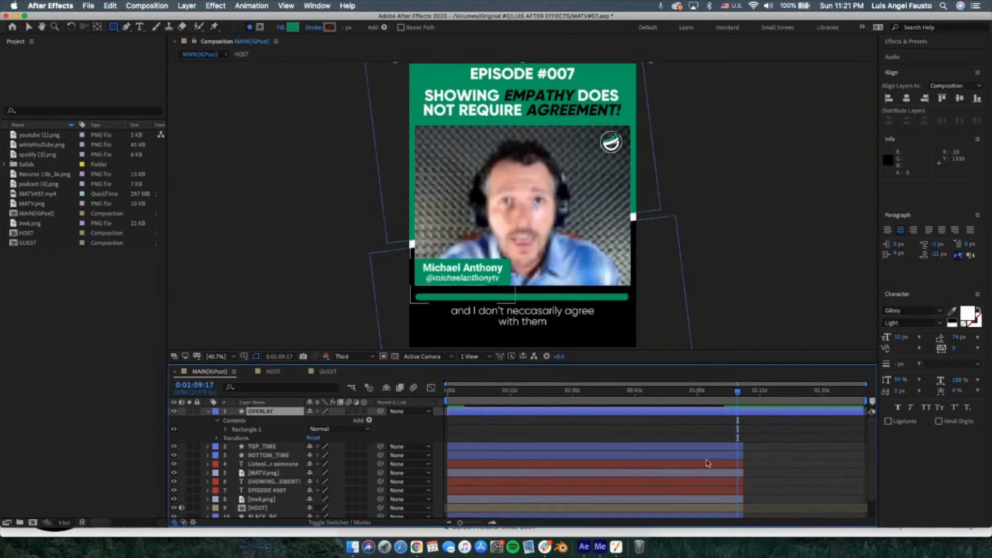
Reveal the OVERLAY layer's transform properties and set a Position keyframe at 0:01:09:17.
click(493, 522)
click(492, 523)
click(492, 523)
click(493, 523)
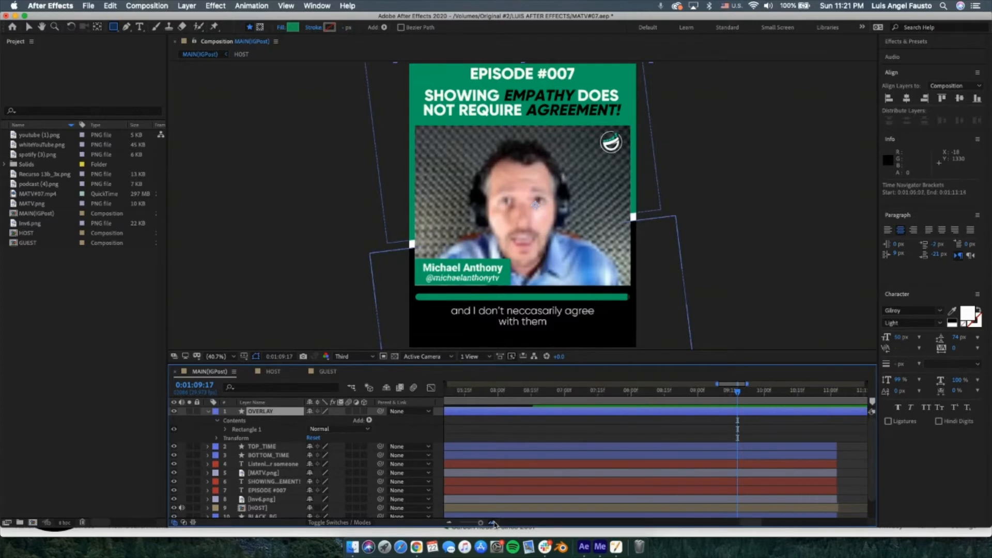
click(492, 522)
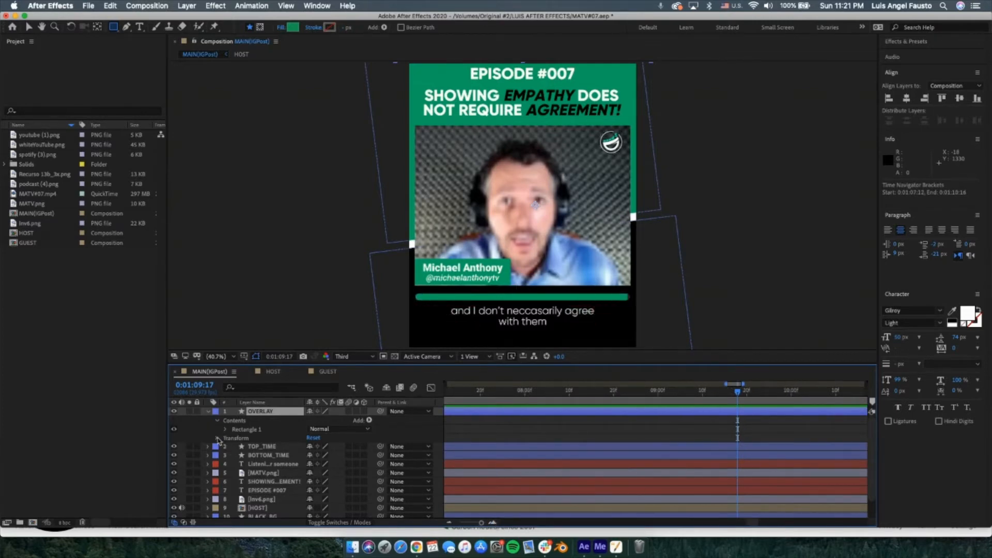
click(217, 438)
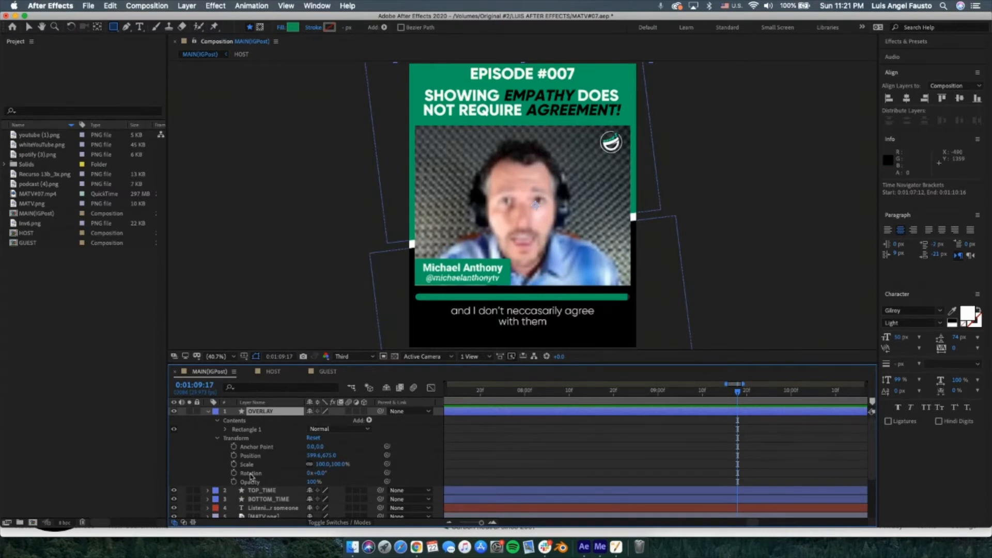
click(233, 456)
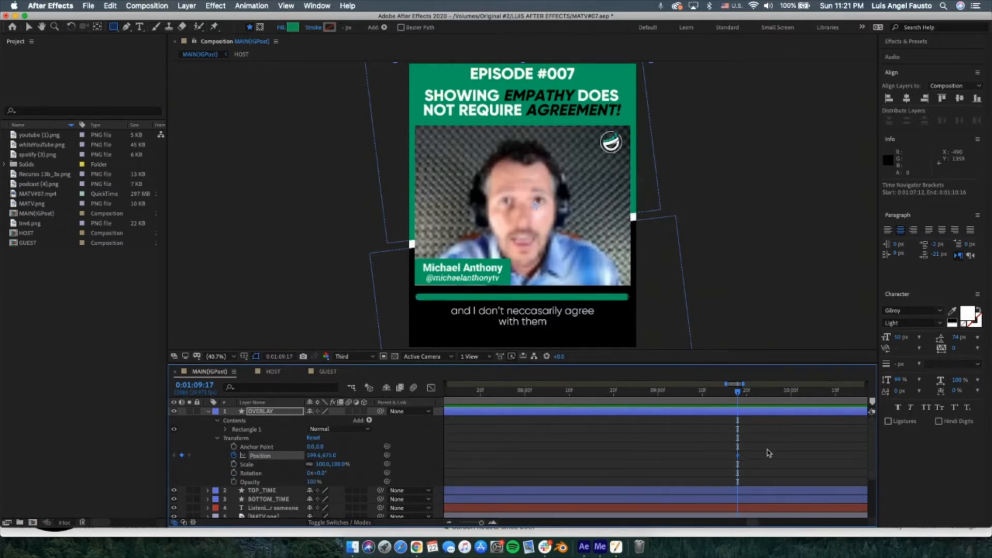
Add a Position keyframe on the OVERLAY layer at 0:01:10:29 and set its Y position to 2054 to cover the frame.
drag(780, 451, 670, 440)
drag(665, 394, 703, 410)
drag(716, 415, 746, 425)
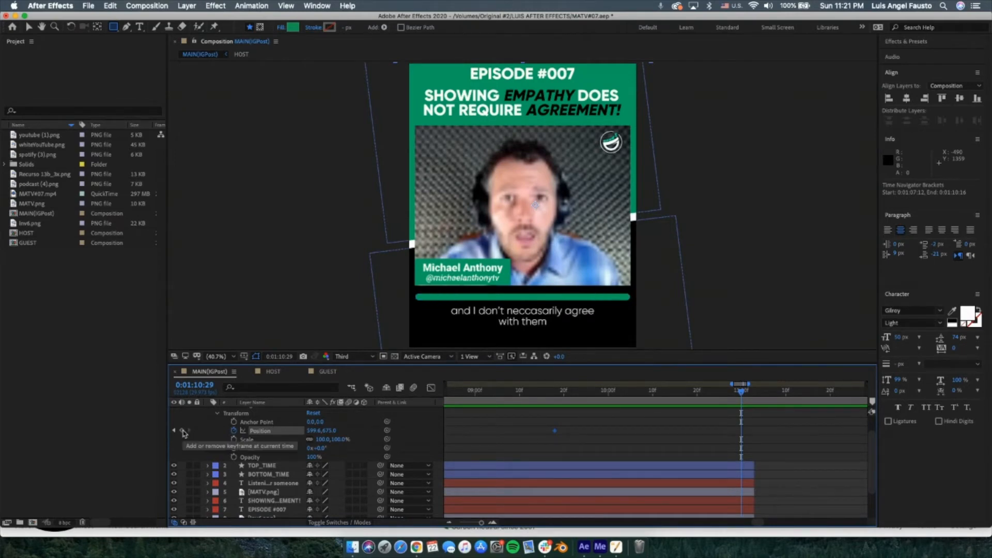
click(181, 431)
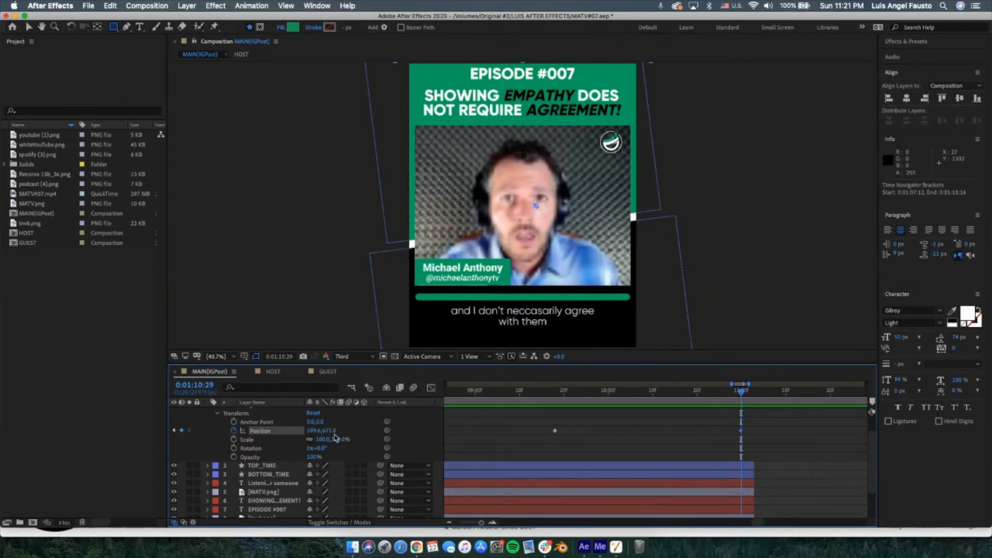
drag(329, 432, 951, 428)
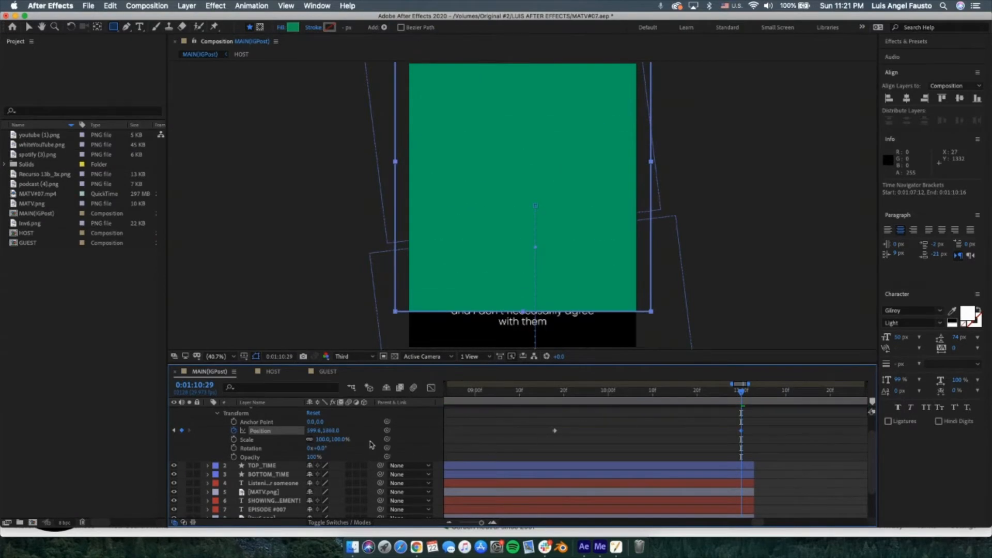
drag(337, 431, 431, 425)
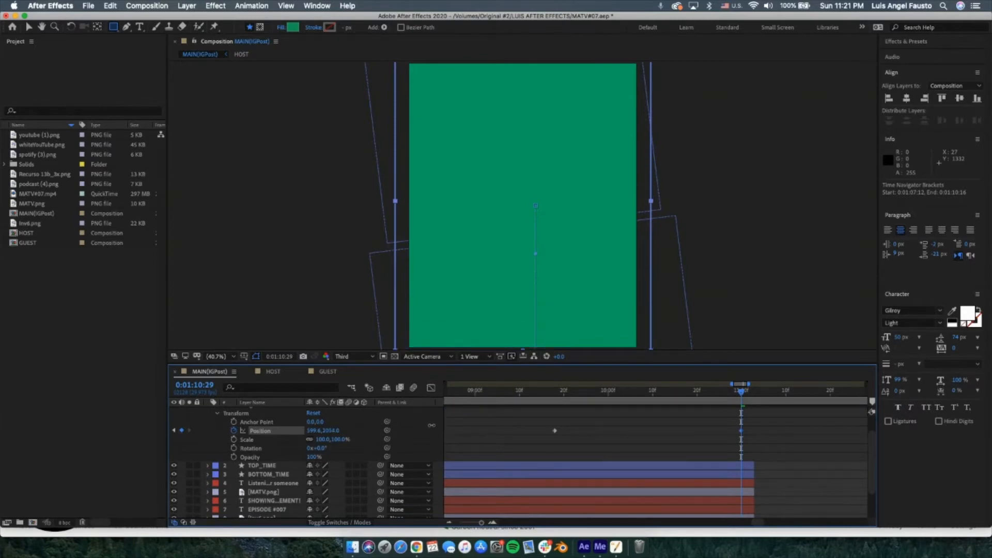
Play the overlay's slide-in from 0:01:07:00 and again from 0:01:08:10, stopping at 0:01:11:18.
click(451, 522)
click(451, 522)
click(451, 522)
click(674, 392)
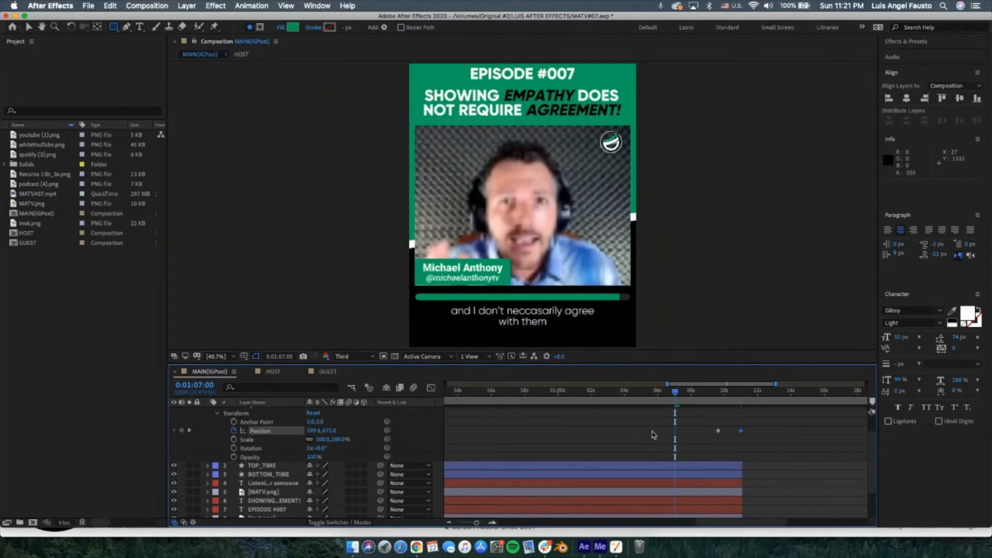
key(space)
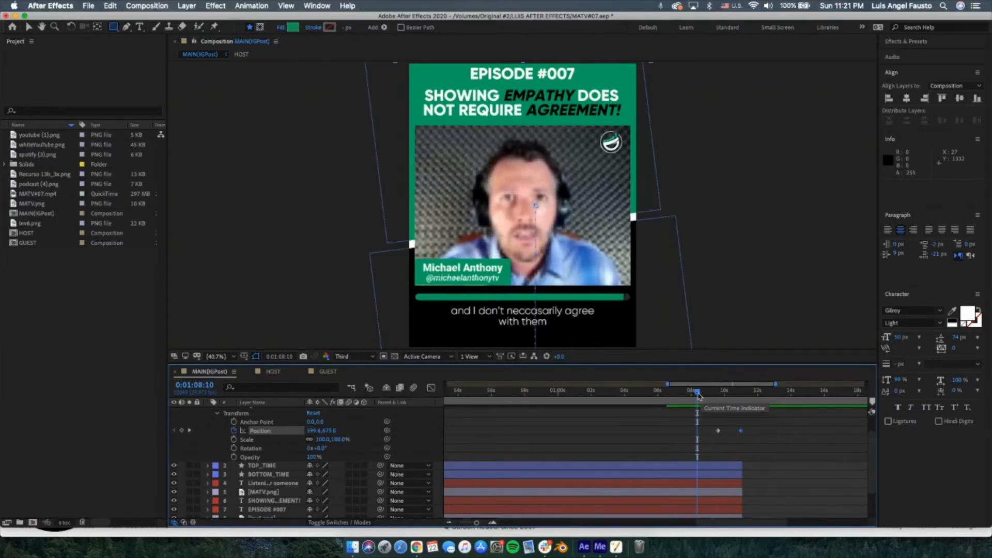
key(space)
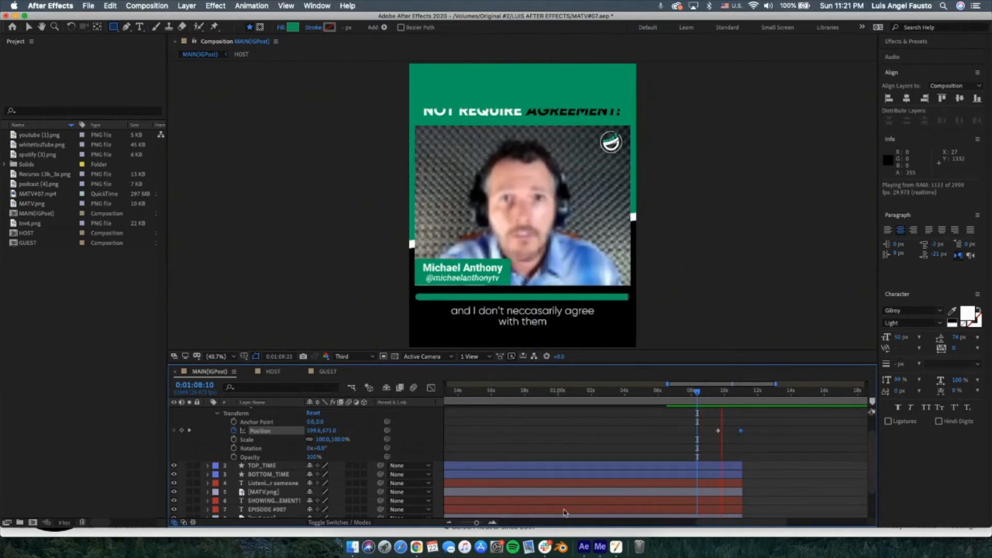
key(space)
key(q)
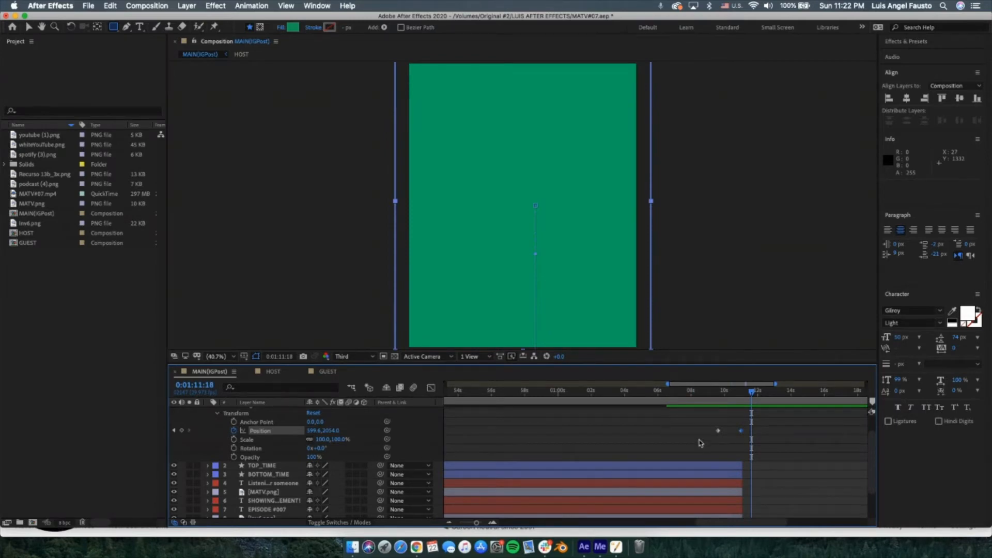
Move the overlay's second Position keyframe earlier to 0:01:10:12 and preview the faster slide from 0:01:09:03.
click(741, 430)
drag(742, 433, 732, 433)
click(710, 393)
key(space)
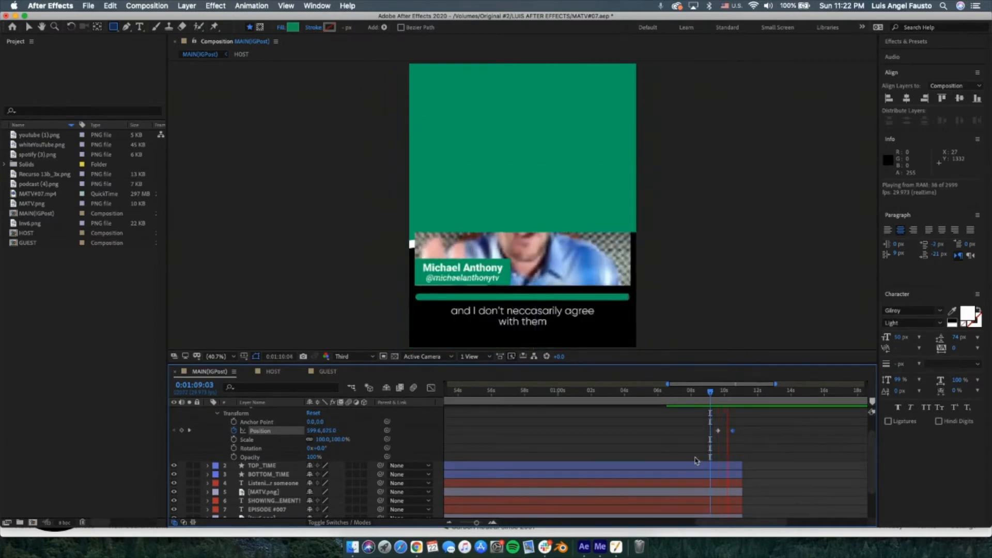
key(space)
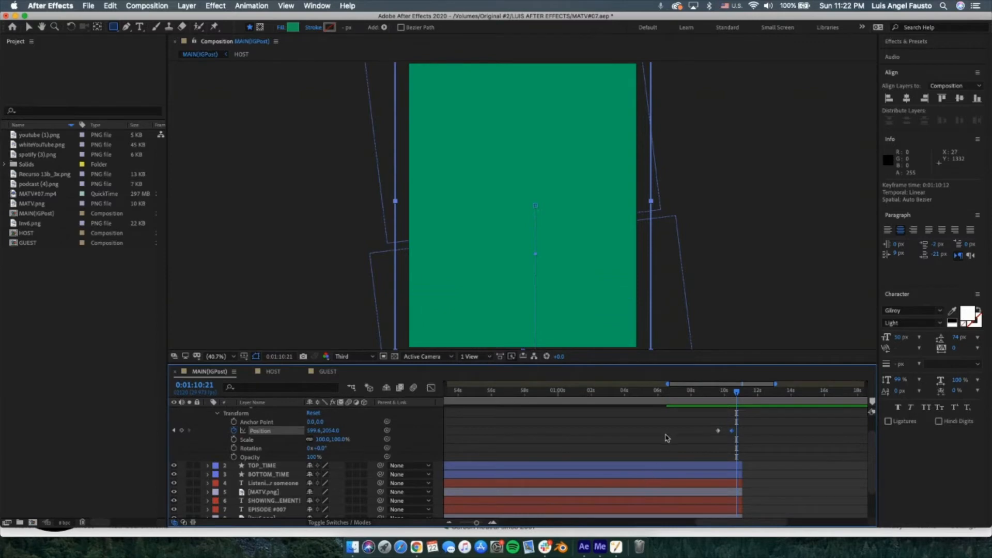
Apply Easy Ease to both Position keyframes of the OVERLAY layer.
scroll(664, 436, up, 2)
click(674, 480)
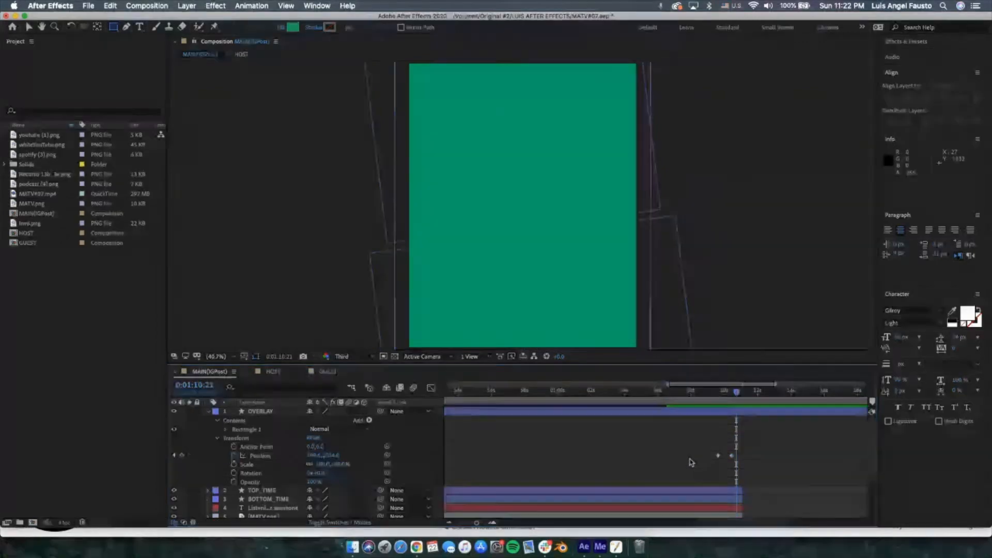
drag(692, 443, 738, 468)
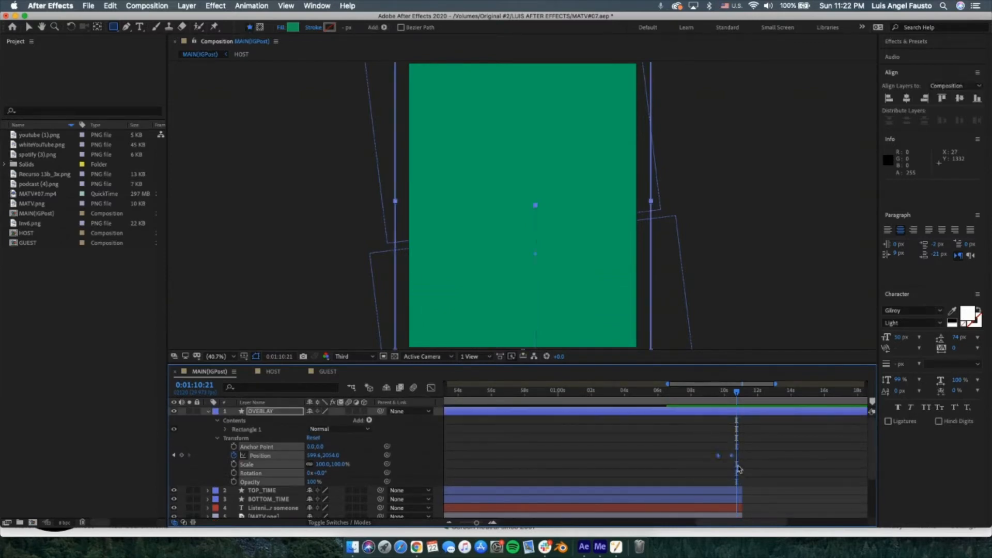
right_click(732, 460)
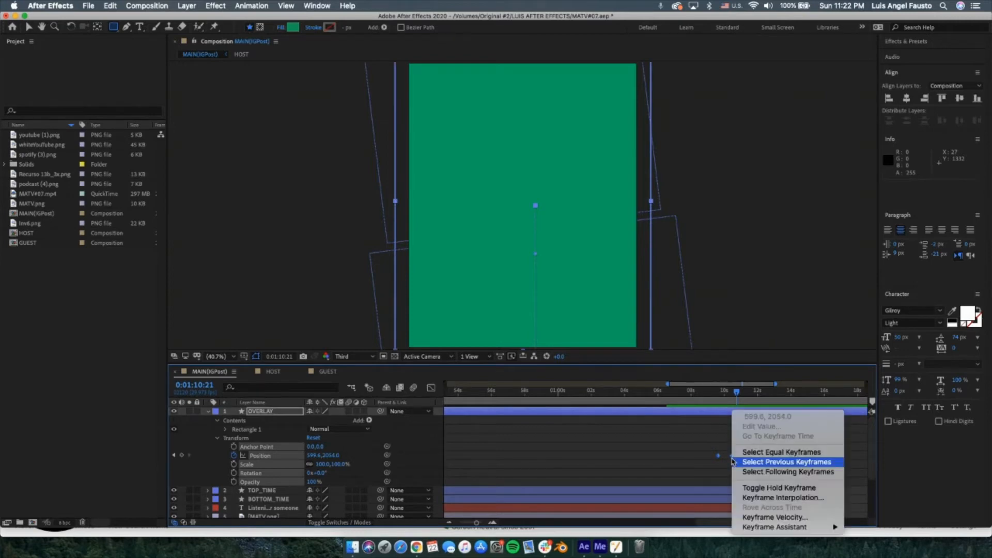
mouse_move(755, 527)
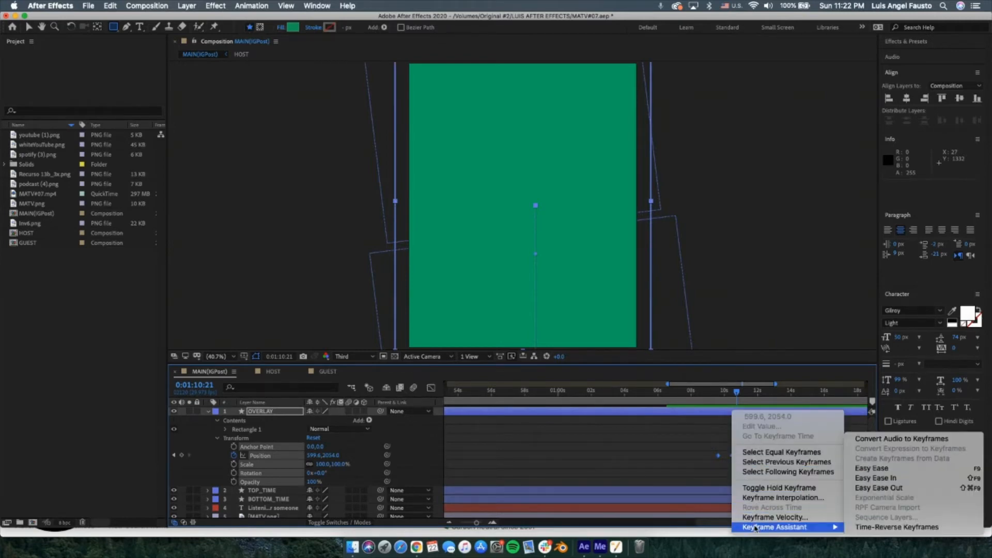
click(865, 470)
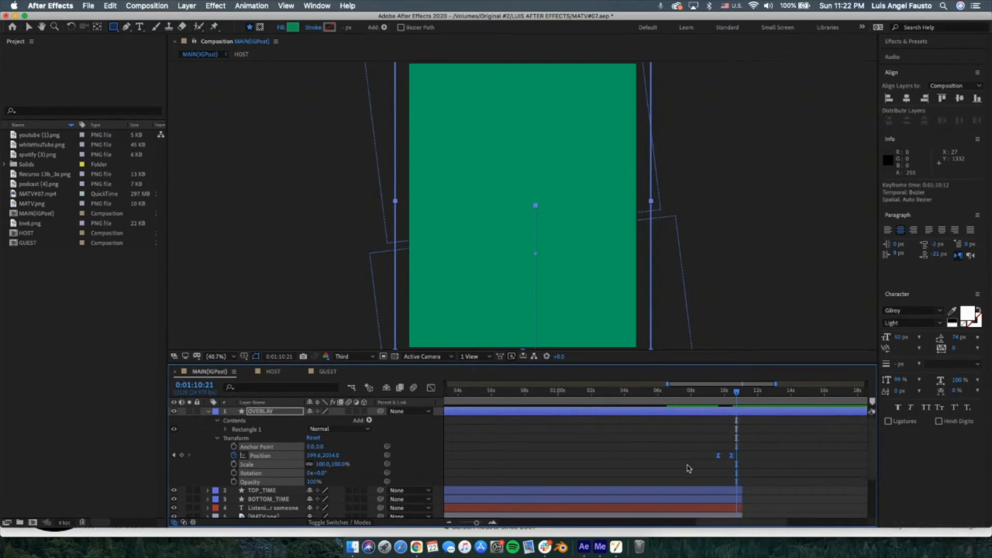
Play the eased overlay animation from 0:01:08:14 and stop at 0:01:11:06.
click(722, 477)
click(699, 402)
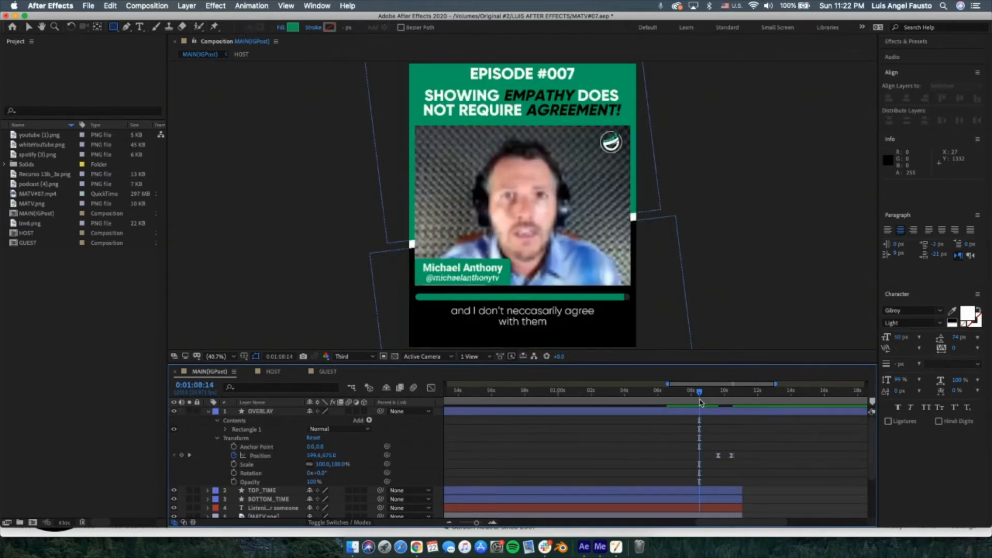
key(space)
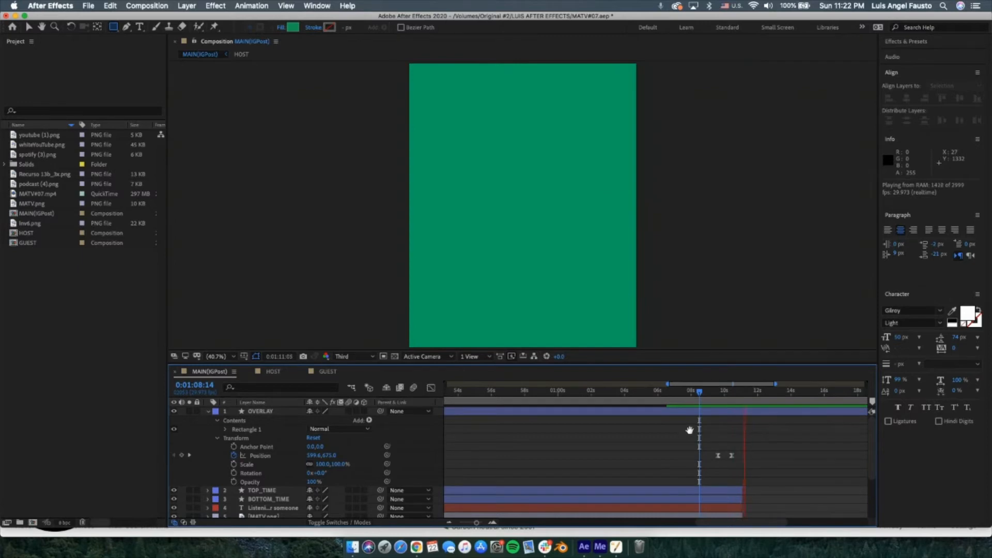
key(space)
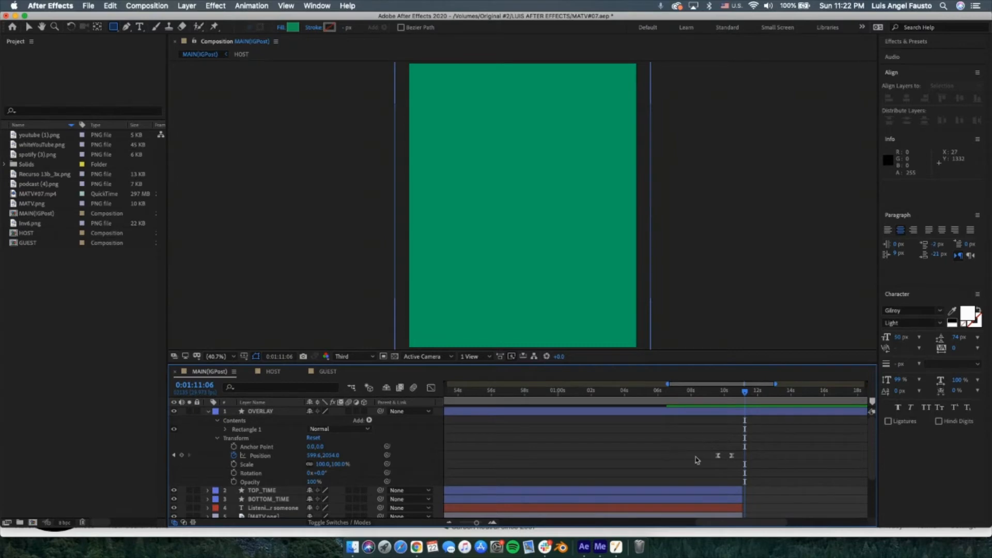
Show the speed graph of both OVERLAY Position keyframes in the Graph Editor, enlarged around 0:01:10:05.
drag(703, 443, 742, 471)
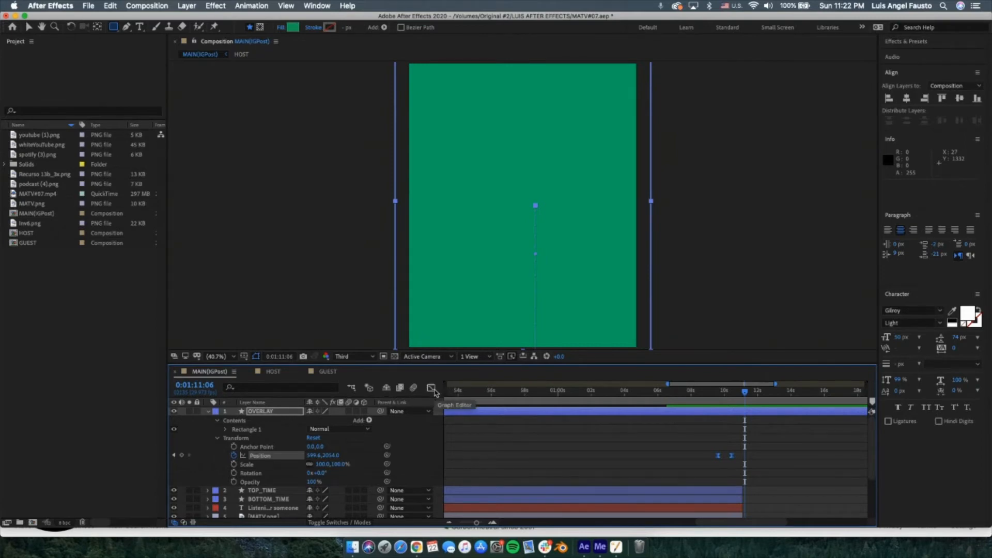
click(432, 389)
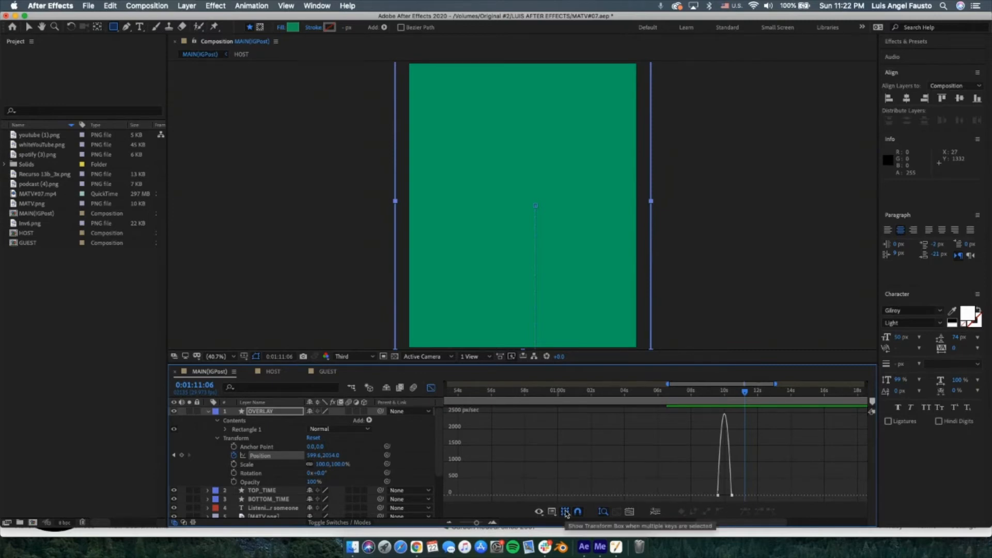
right_click(663, 448)
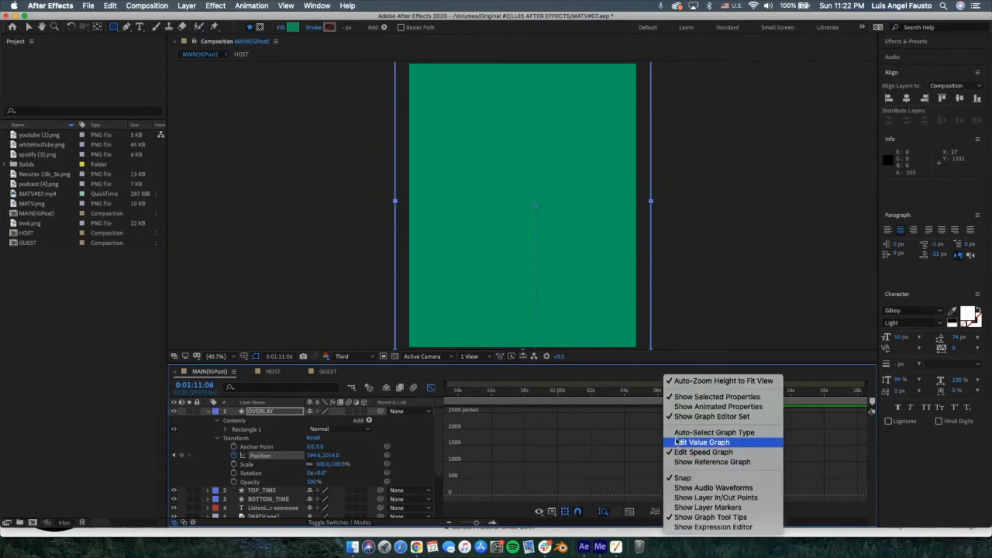
click(685, 453)
drag(730, 398, 727, 402)
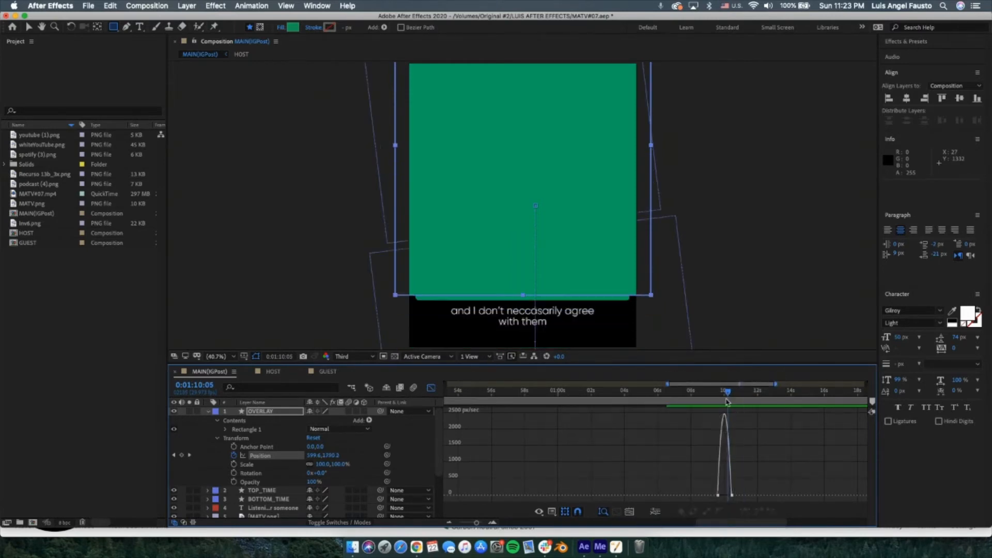
click(492, 522)
click(492, 523)
click(492, 523)
click(491, 523)
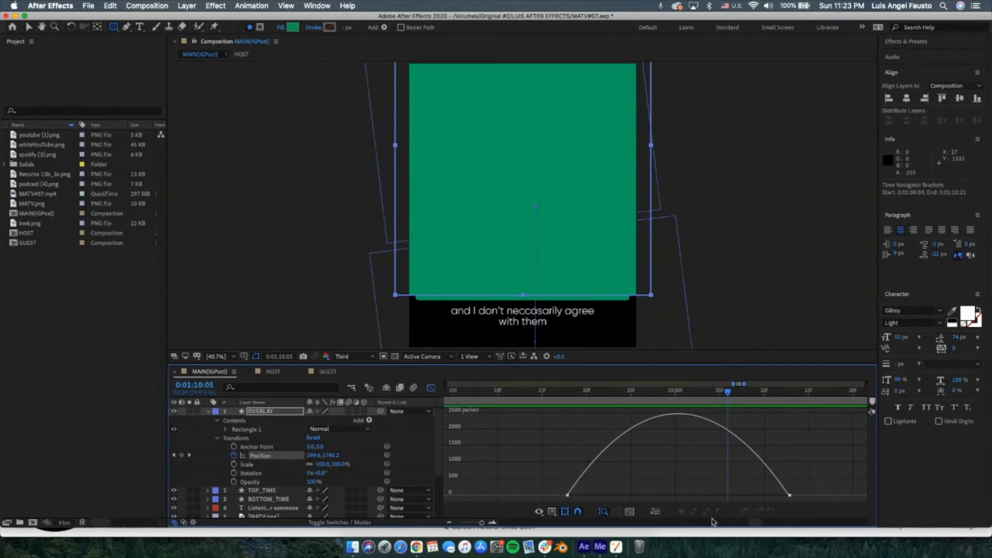
Lengthen the last Position keyframe's incoming ease so the speed peaks early at about 3578 px/sec, and scrub through the slide.
click(789, 494)
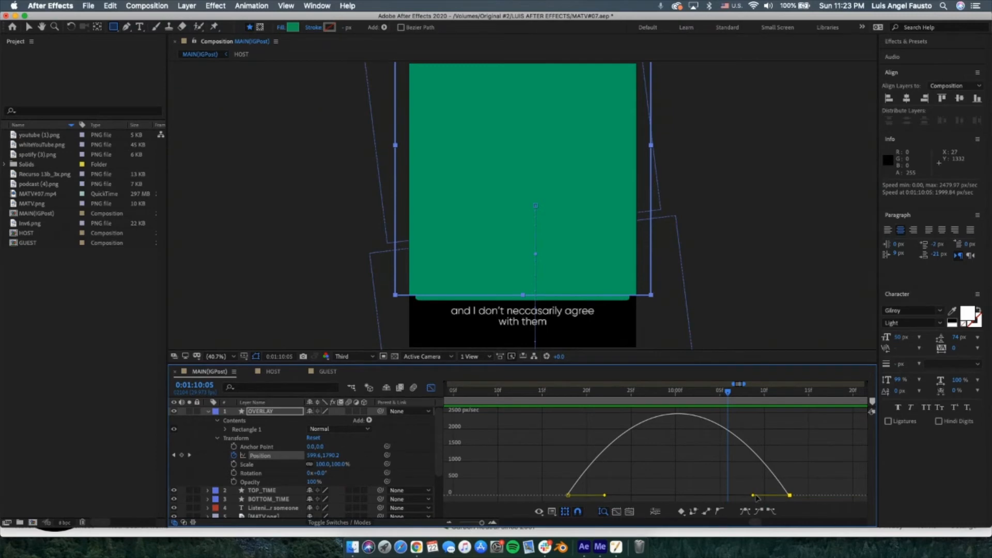
click(793, 470)
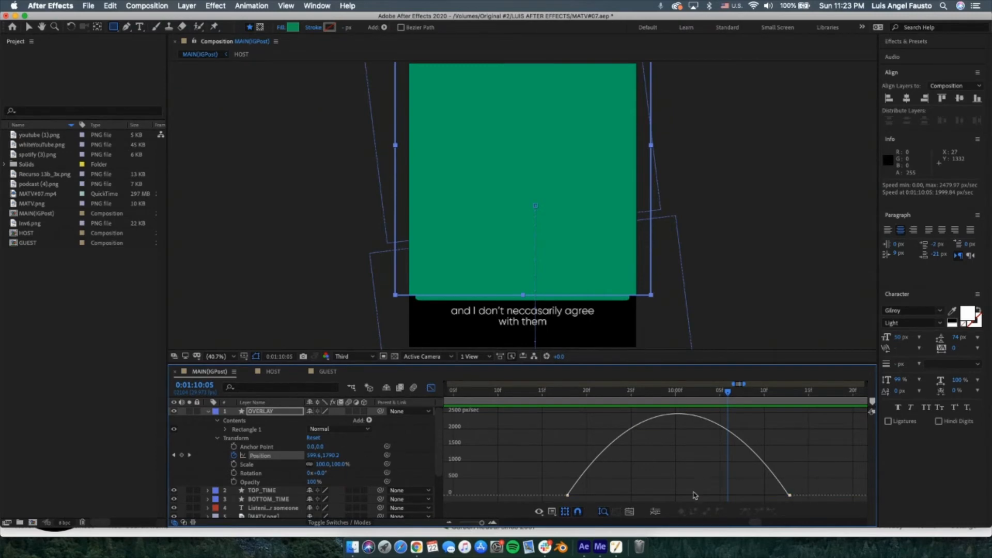
click(789, 496)
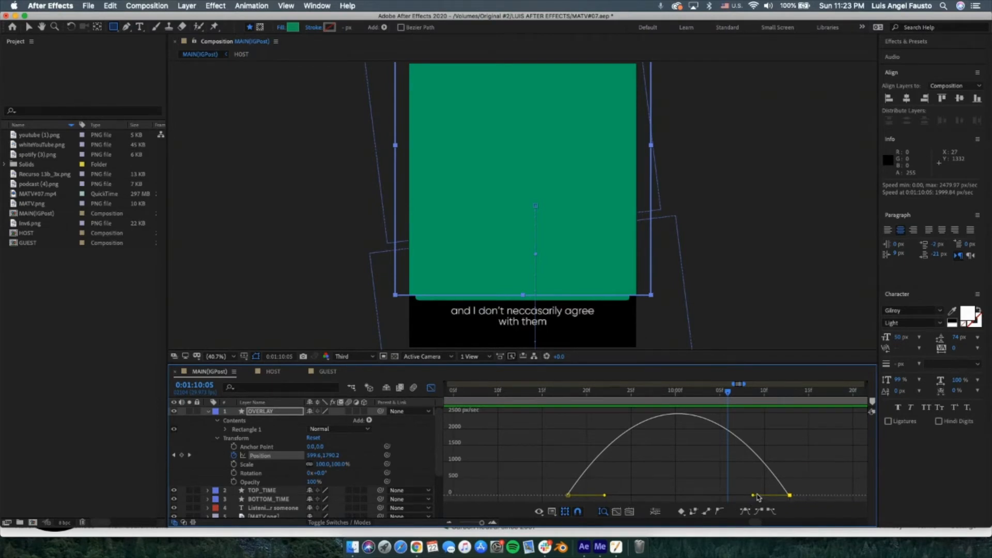
drag(754, 497, 714, 496)
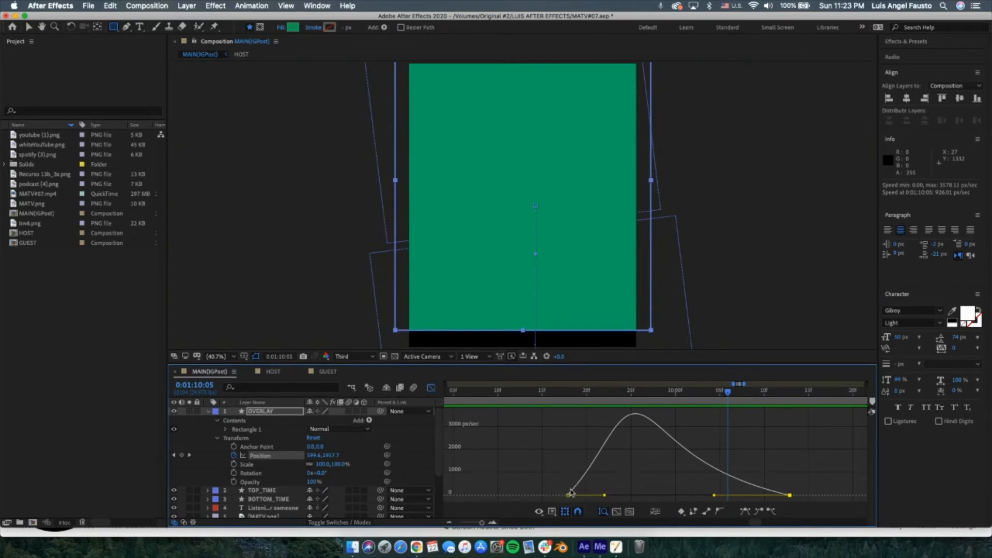
drag(549, 404, 781, 445)
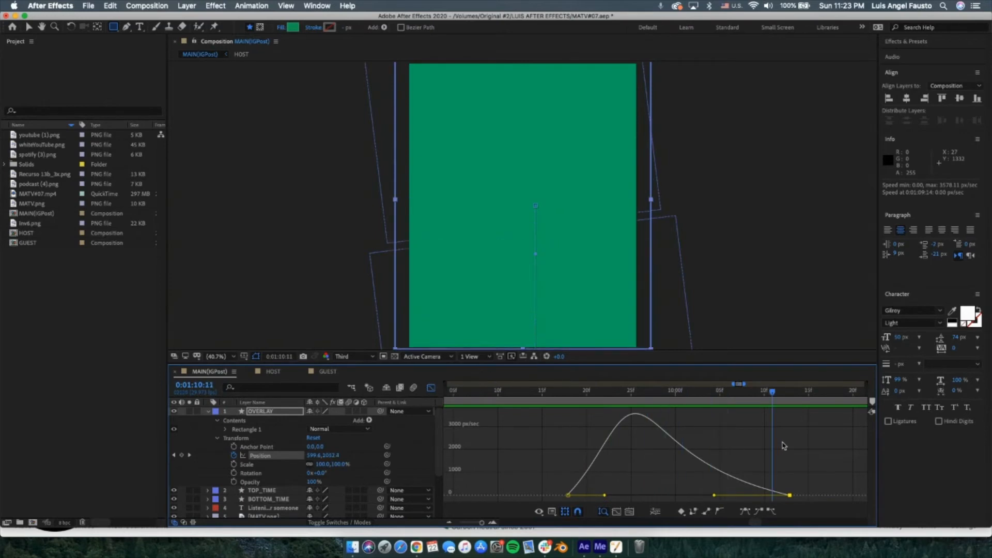
Close the Graph Editor and play the adjusted overlay animation from 0:01:09:00.
click(431, 387)
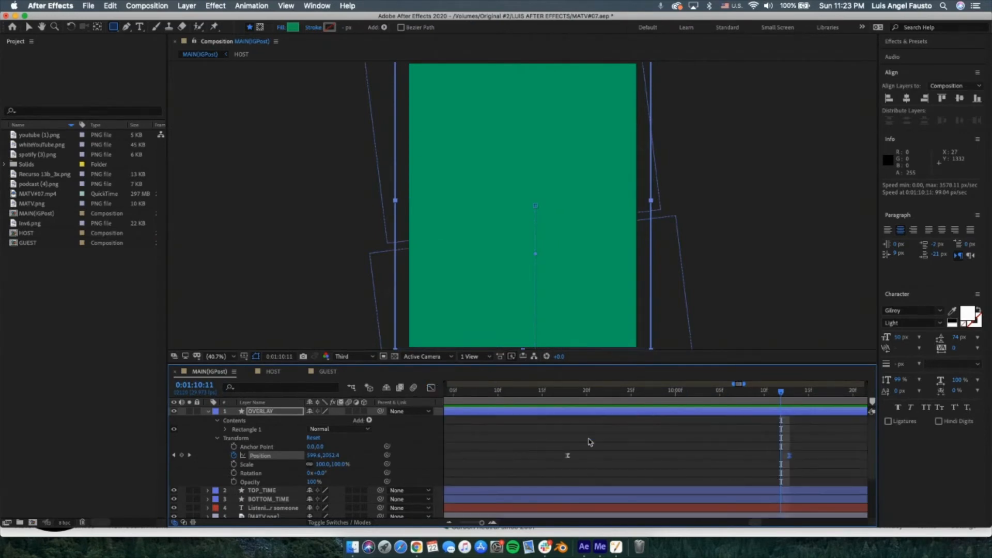
click(450, 523)
click(449, 522)
click(450, 522)
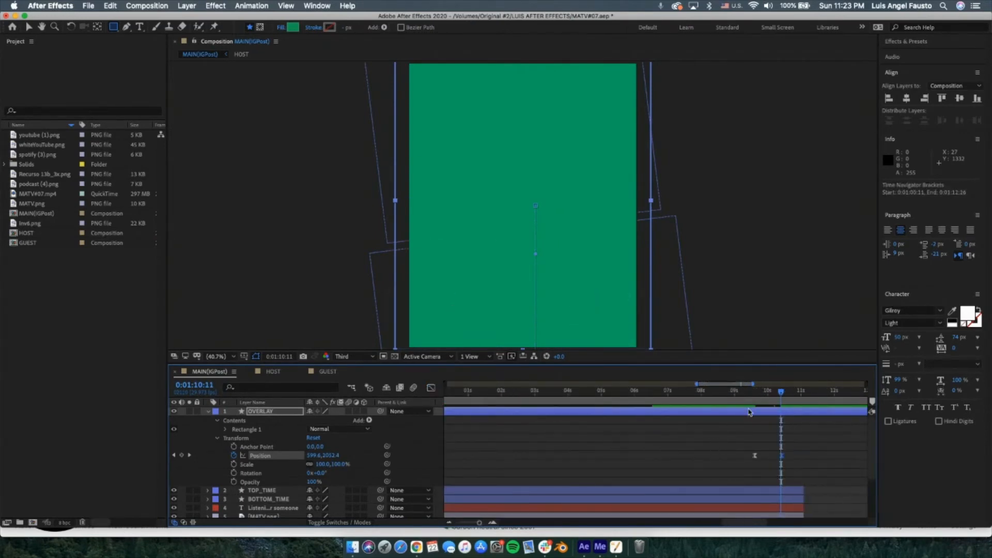
click(736, 400)
key(space)
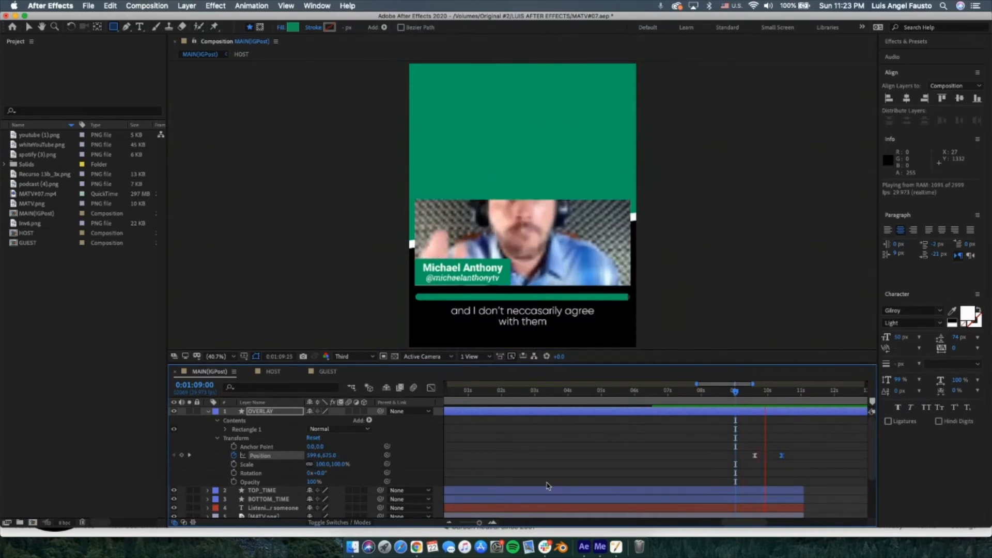
key(space)
Collapse the OVERLAY layer, play from 0:01:09:12 to 0:01:10:05, and expand the layer's properties again.
click(749, 397)
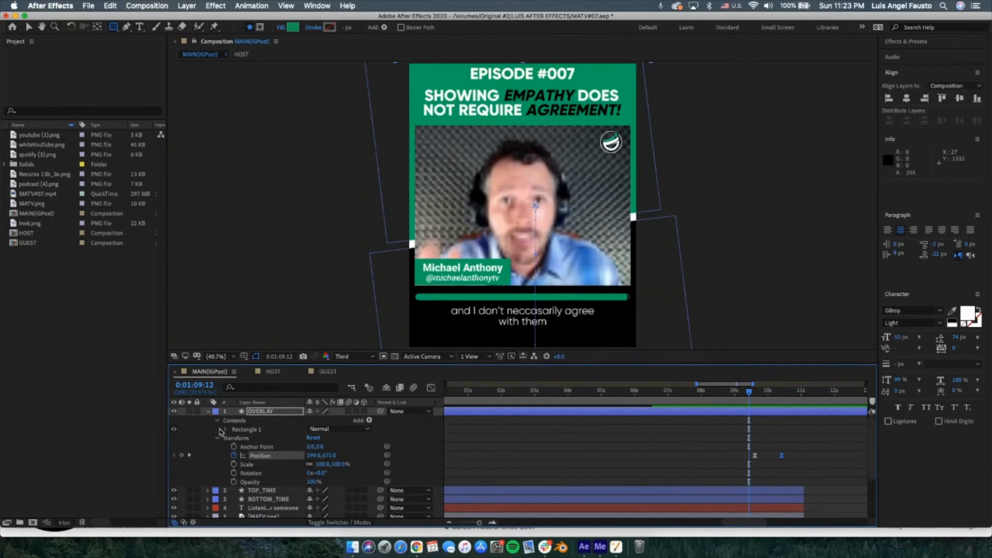
click(209, 411)
key(space)
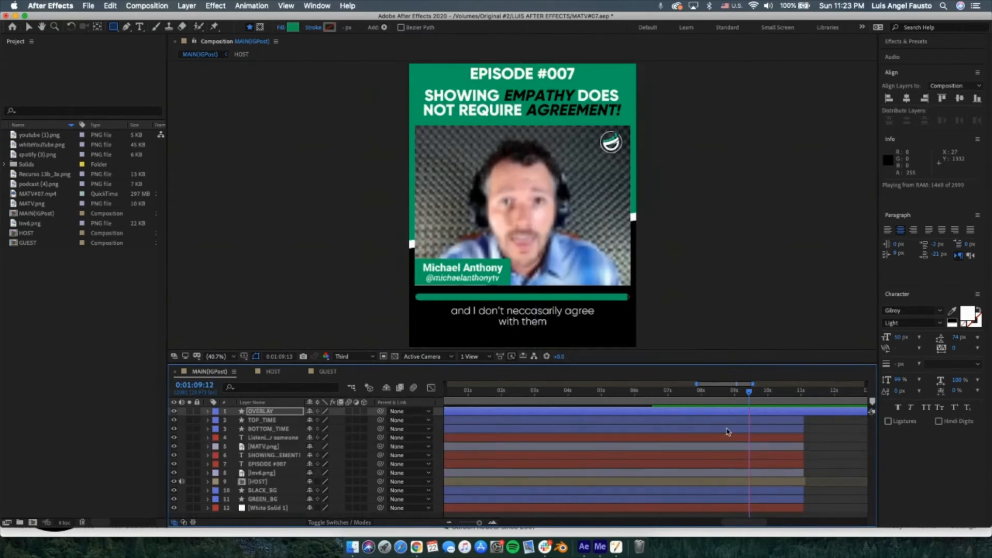
key(space)
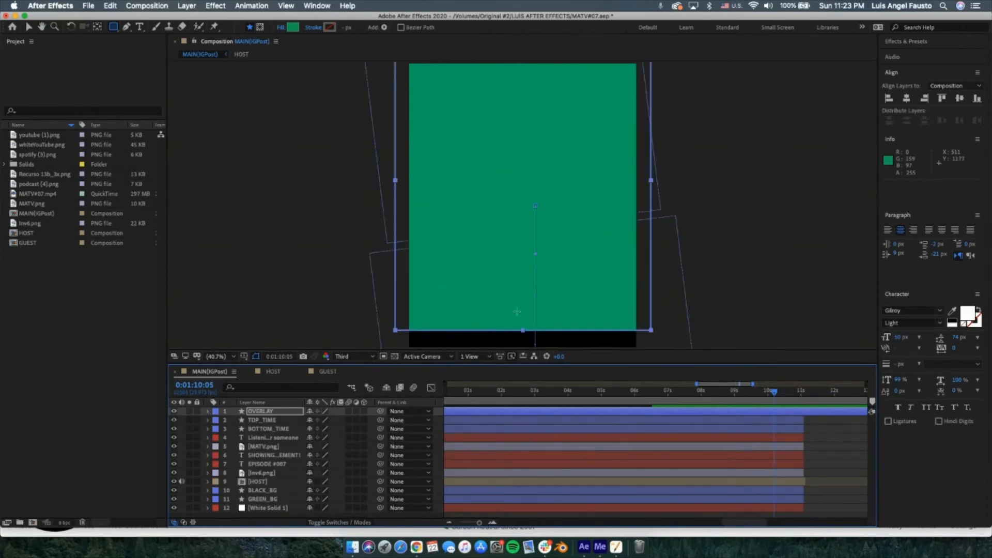
click(208, 412)
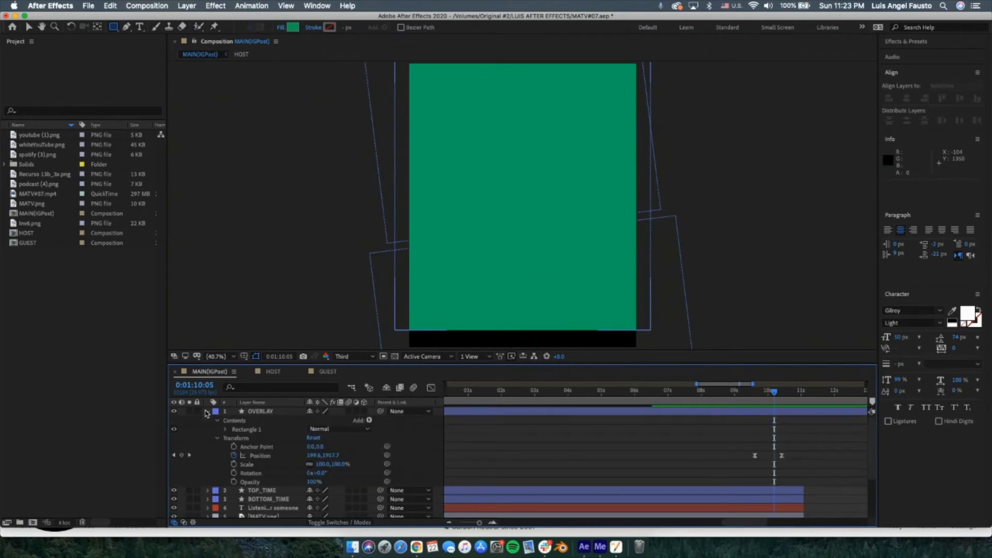
Place the Recurso 13b_3x.png logo above the OVERLAY layer with the playhead at 0:01:10:20, and collapse OVERLAY's properties.
key(space)
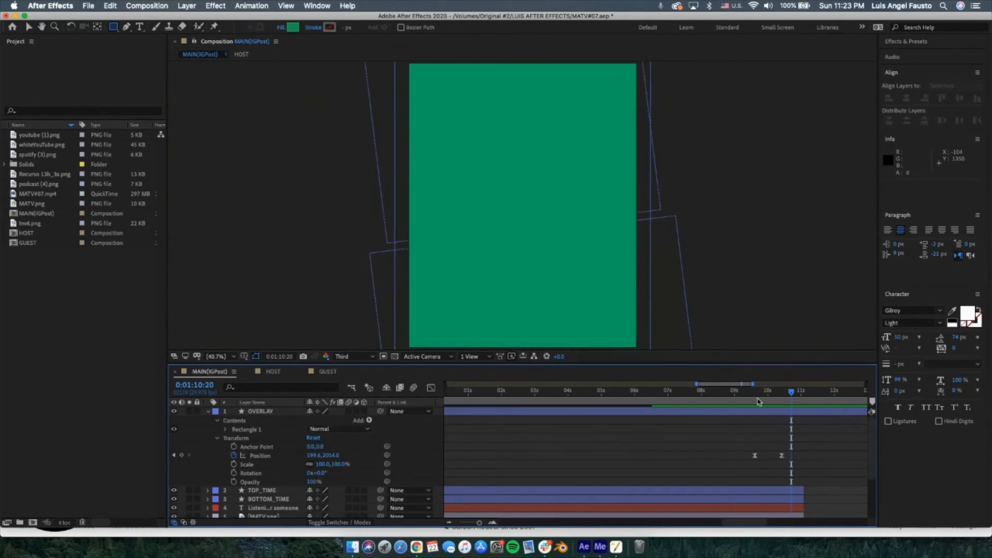
click(50, 175)
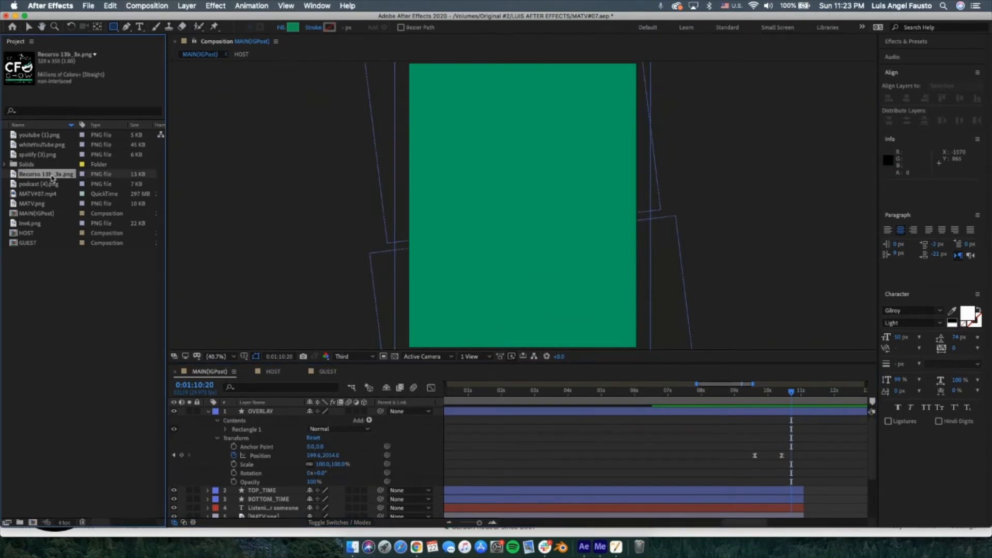
drag(51, 182, 265, 413)
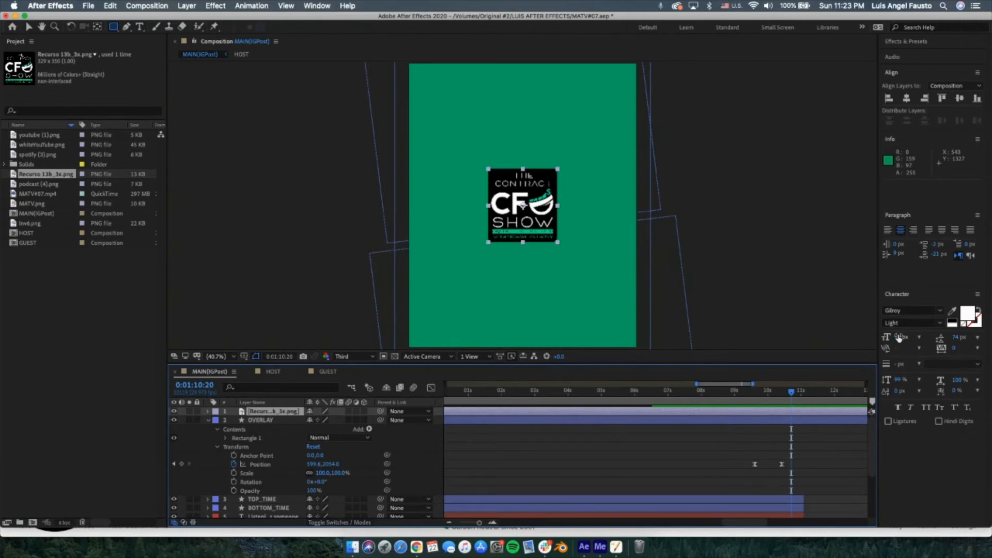
click(208, 419)
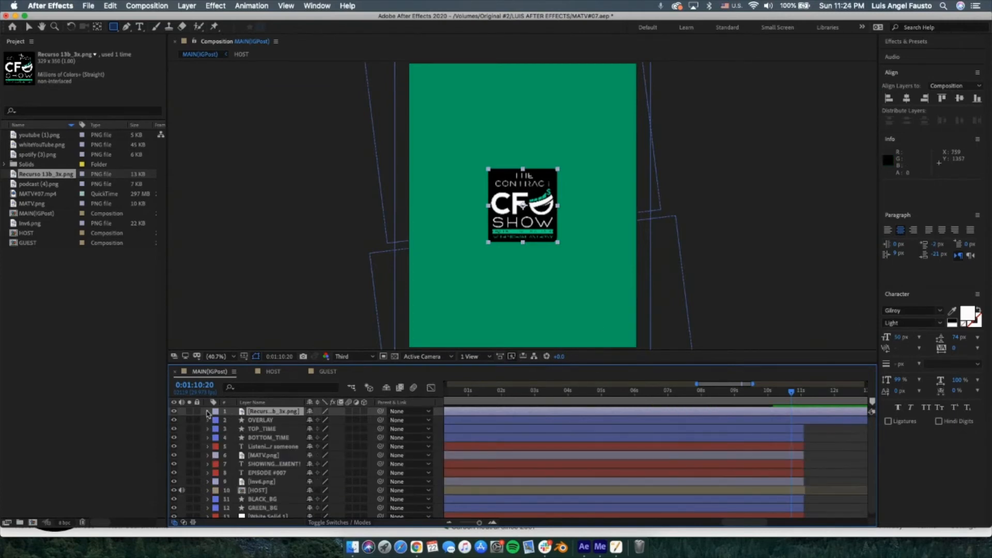
Enlarge the CFO Show logo to about 164% scale and centre it horizontally in the composition.
click(208, 412)
click(217, 421)
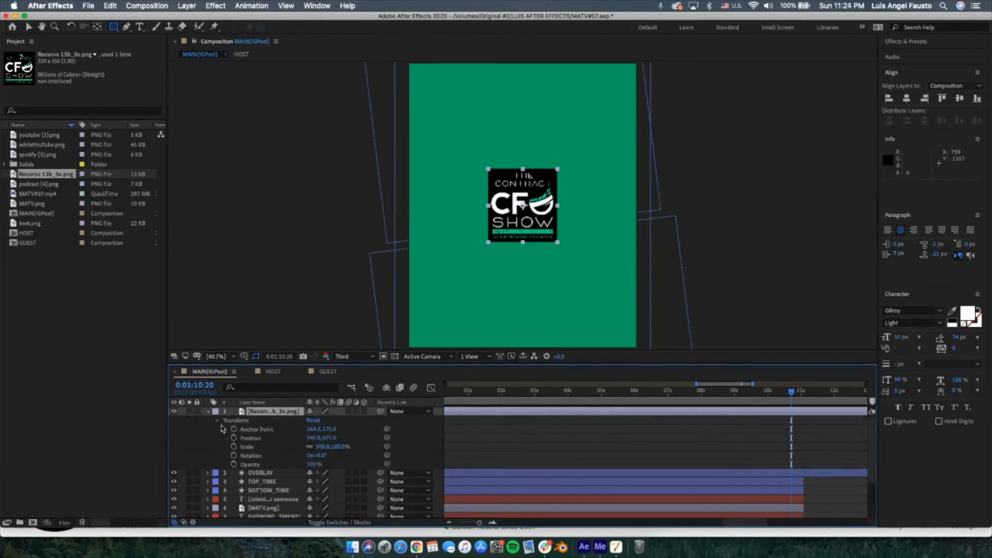
drag(320, 450, 355, 448)
click(905, 99)
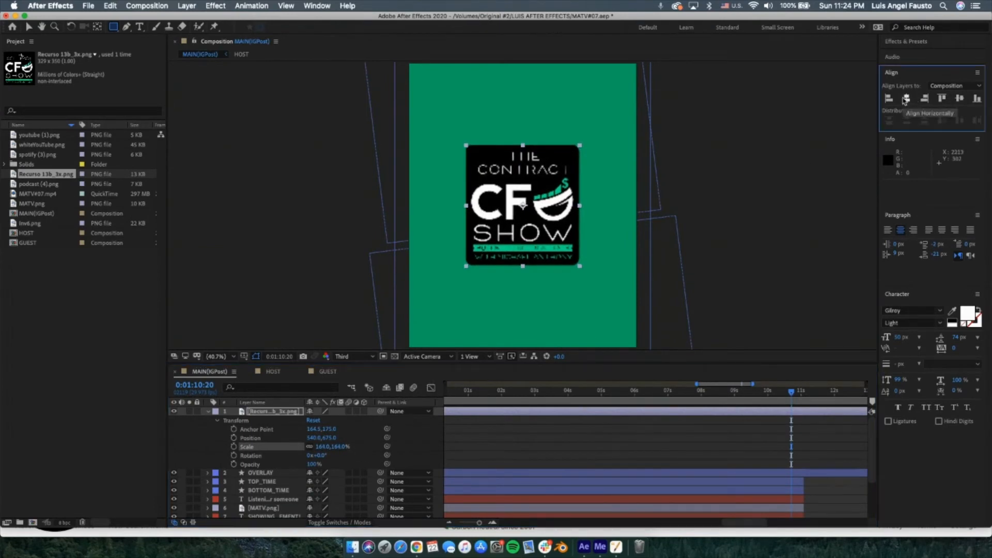
Raise the logo to a vertical Position of about 399 and set its scale to 170%.
drag(336, 439, 253, 376)
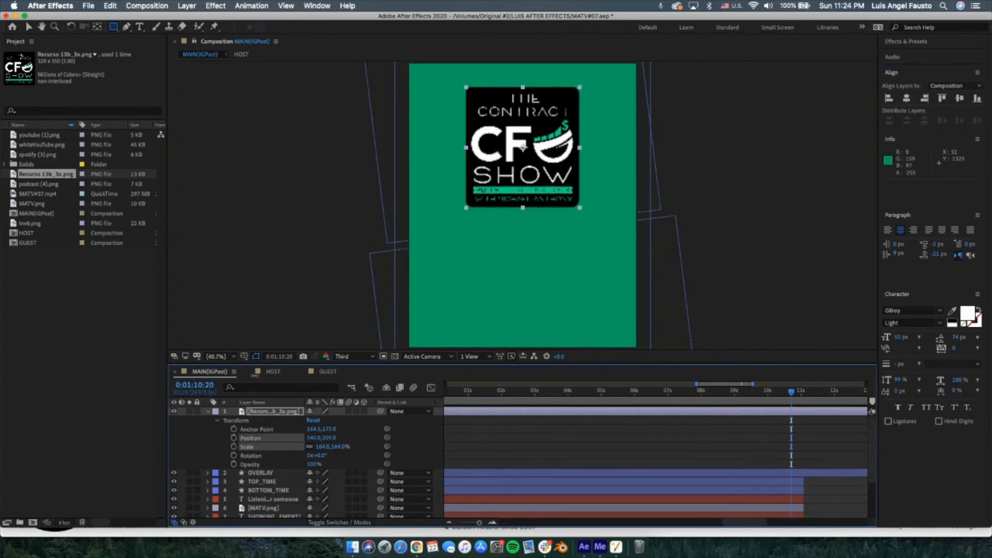
click(323, 447)
text(170)
key(Return)
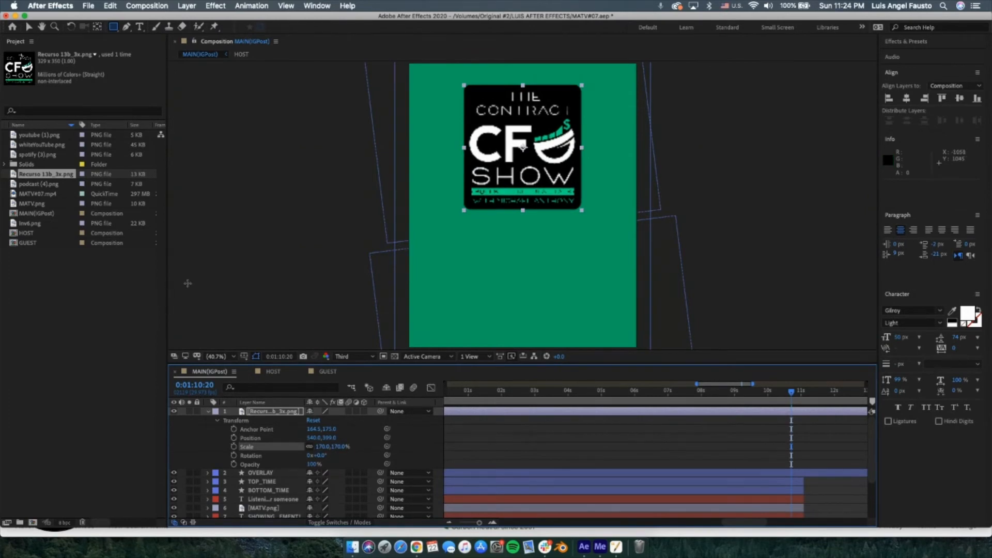
Add a text layer reading "WATCH OR LISTEN ON" below the logo.
click(139, 26)
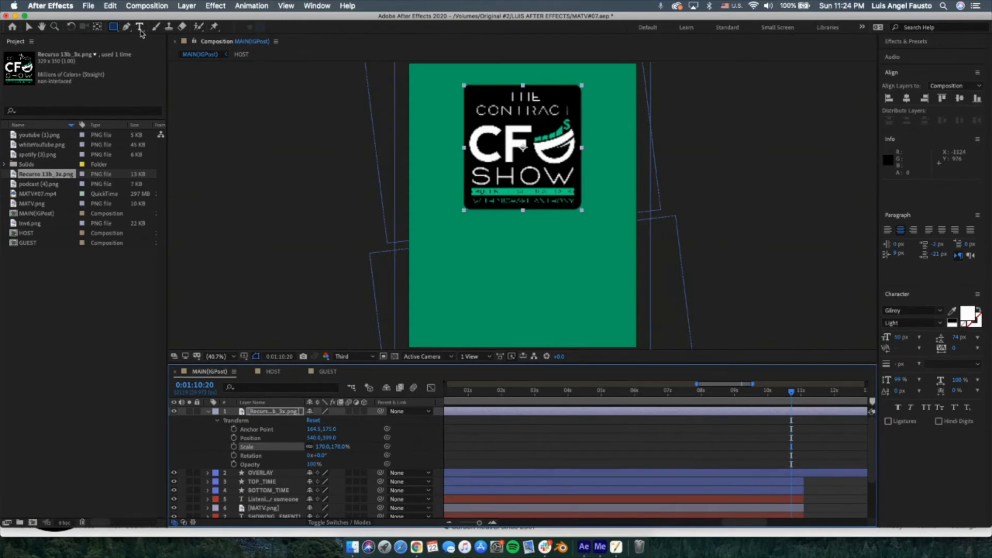
click(467, 250)
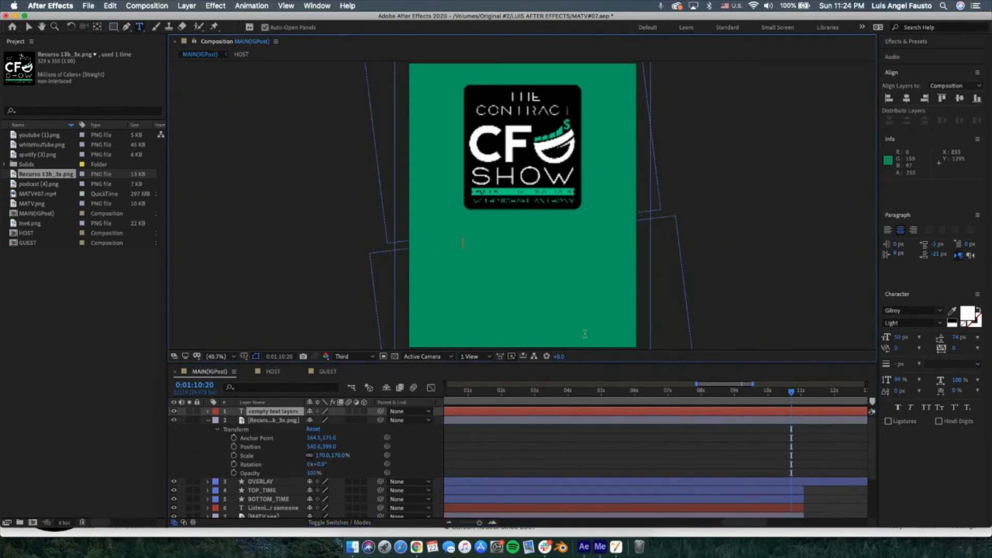
text(WATCH )
text(IR)
key(BackSpace)
key(BackSpace)
text(OR LISTNE)
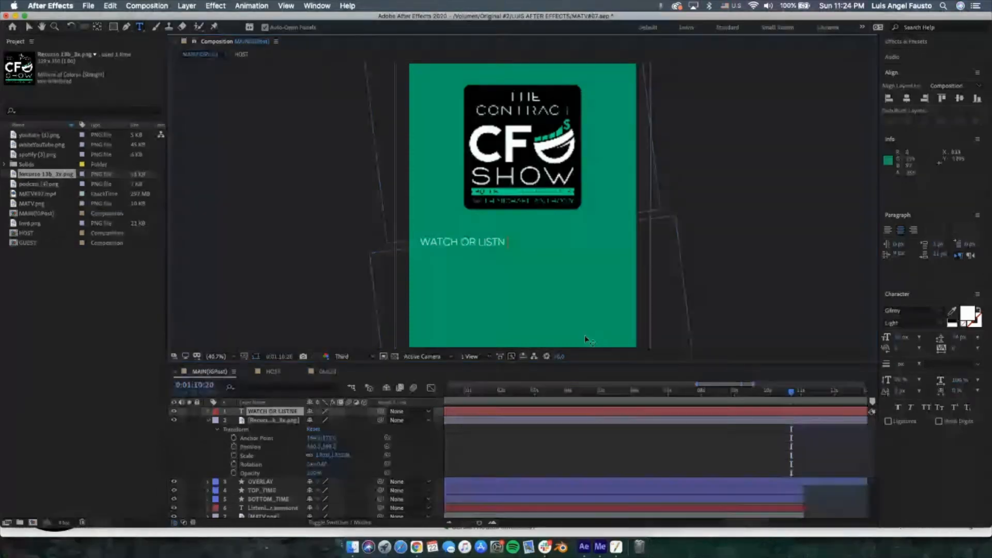
key(BackSpace)
key(BackSpace)
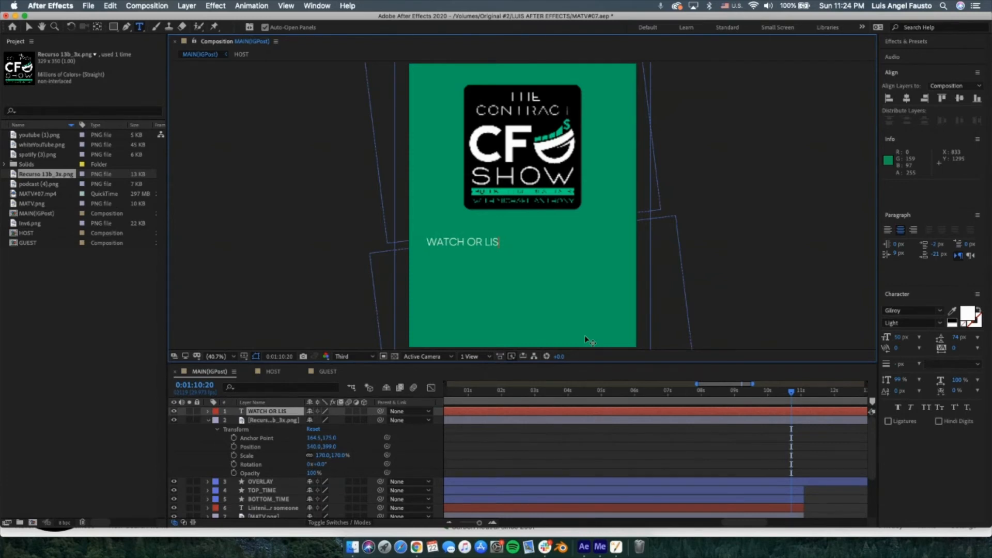
text(EN OON)
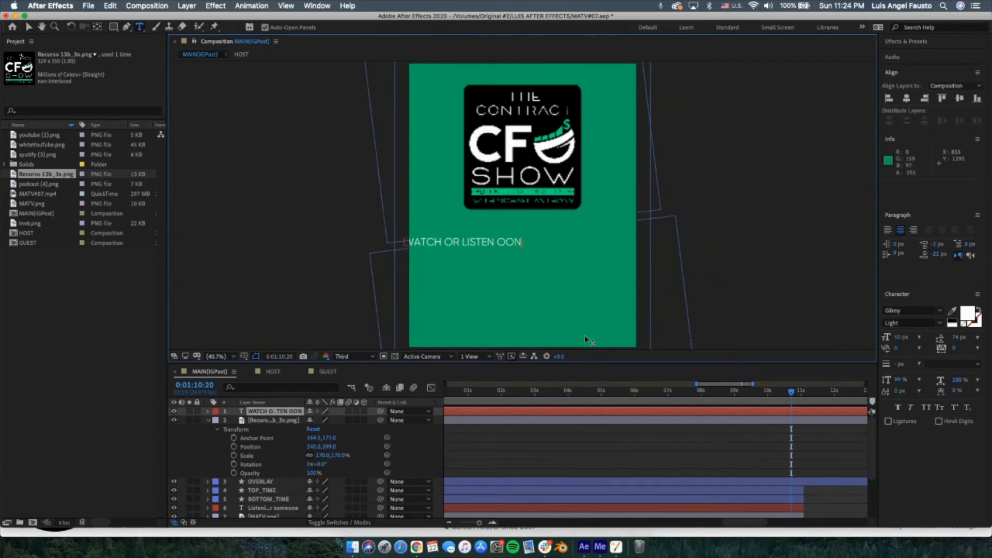
key(BackSpace)
key(BackSpace)
text(N)
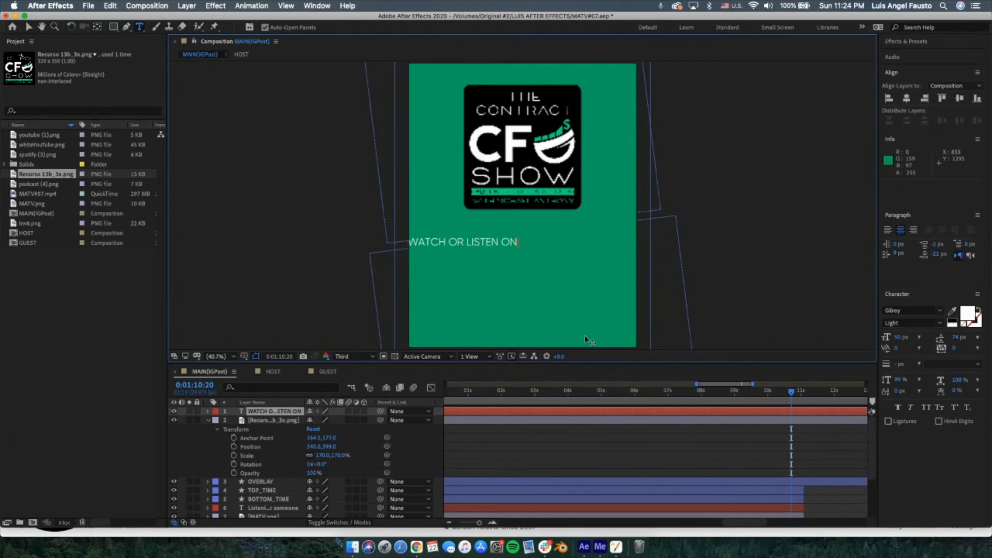
Centre the "WATCH OR LISTEN ON" text horizontally in the composition and raise it to a vertical Position of about 819.
click(901, 235)
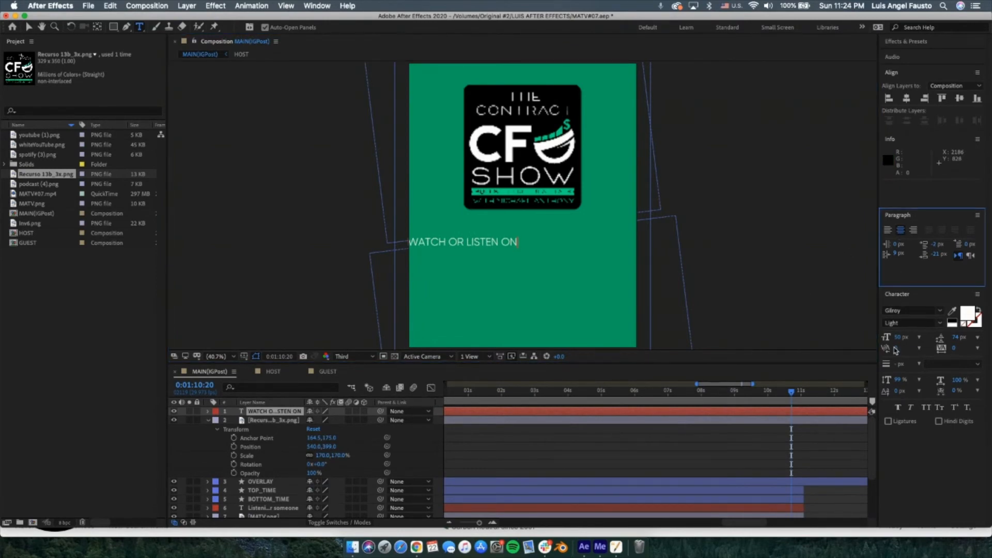
click(907, 98)
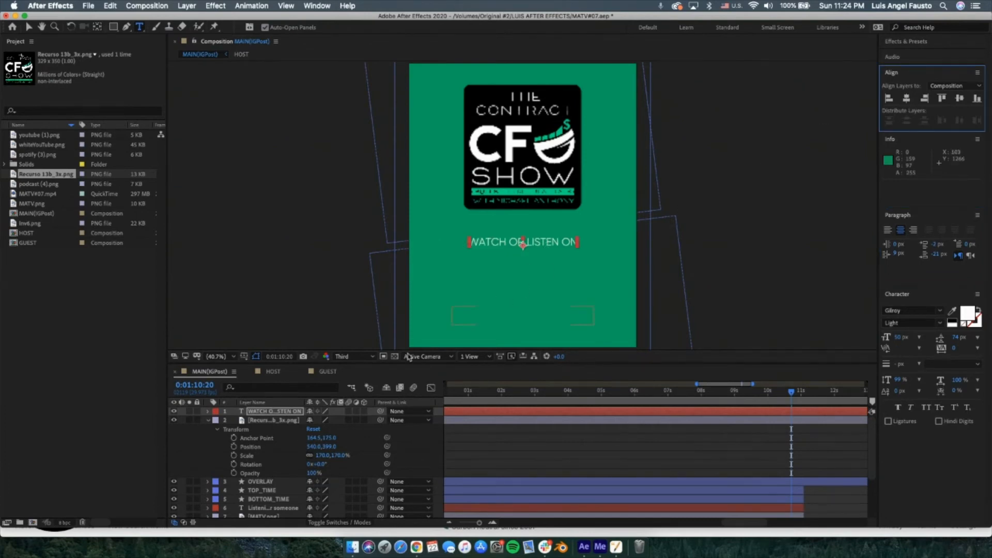
click(228, 415)
click(209, 412)
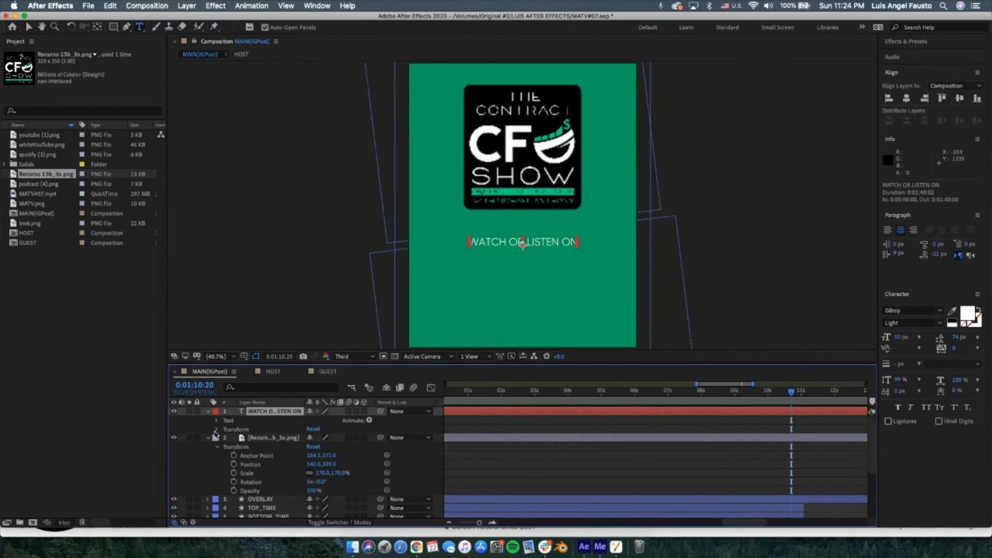
click(217, 429)
drag(323, 446, 310, 438)
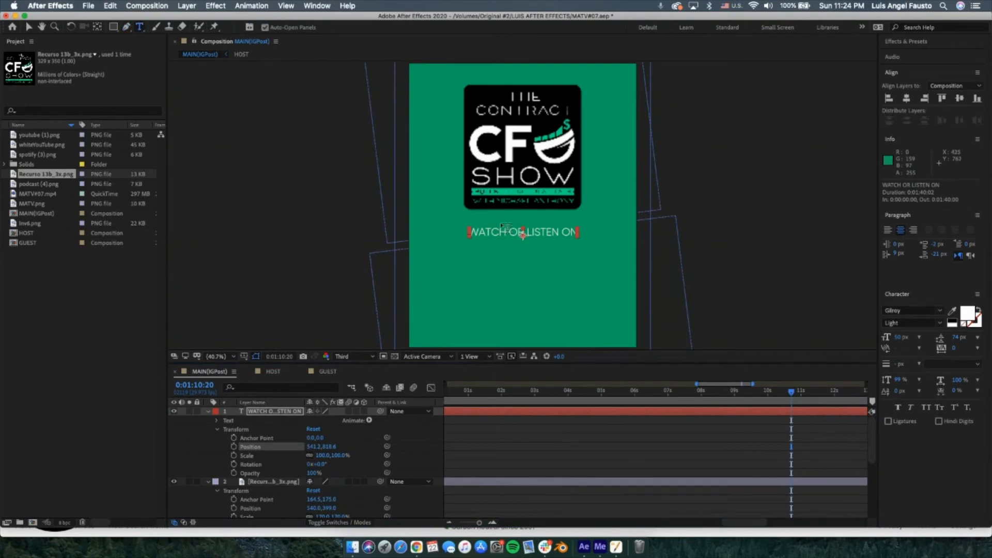
Add a text layer reading "YOUTUBE, SPOTIFY, OR APPLE!" below "WATCH OR LISTEN ON" and centre it horizontally in the composition.
click(505, 262)
text(YOUTUBE,)
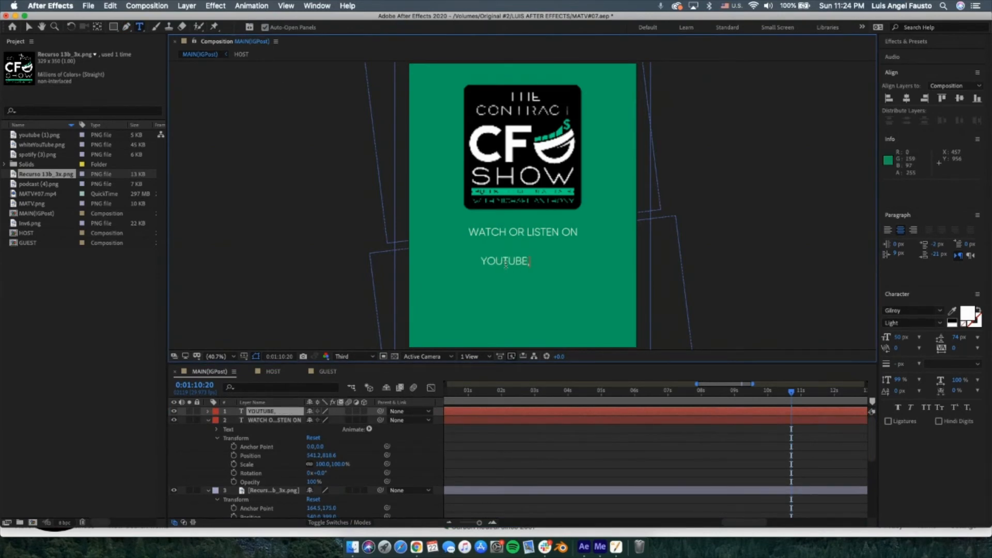
text( SPOTIF)
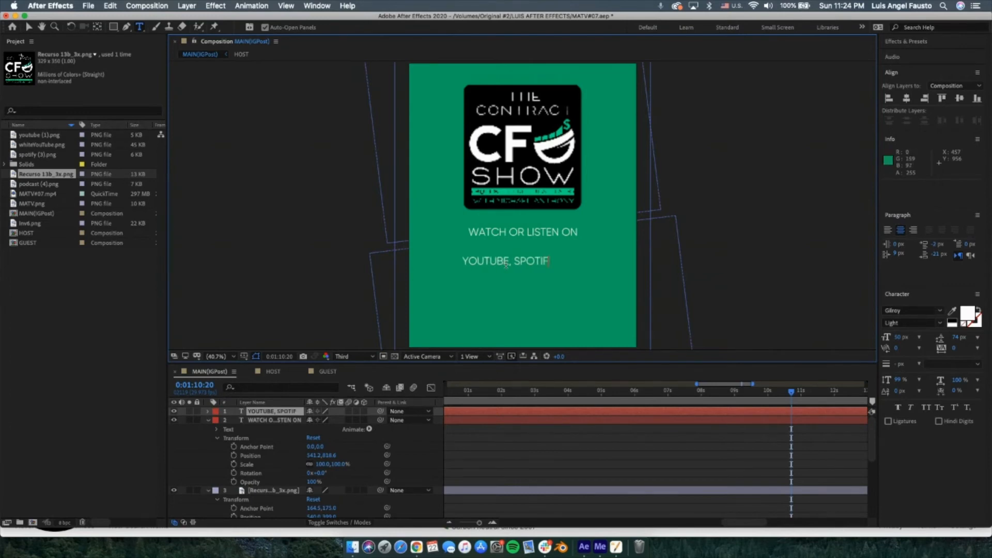
text(Y, )
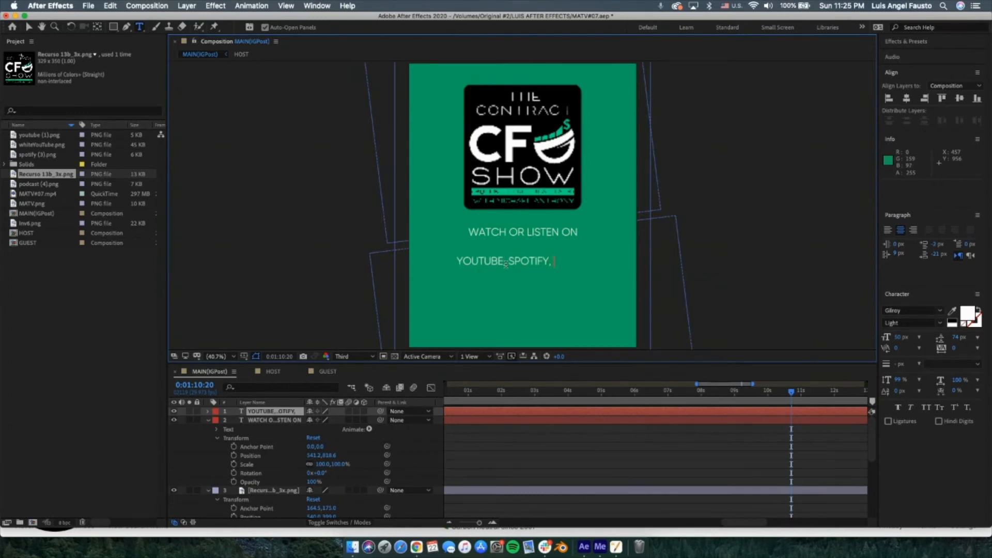
text(OR A)
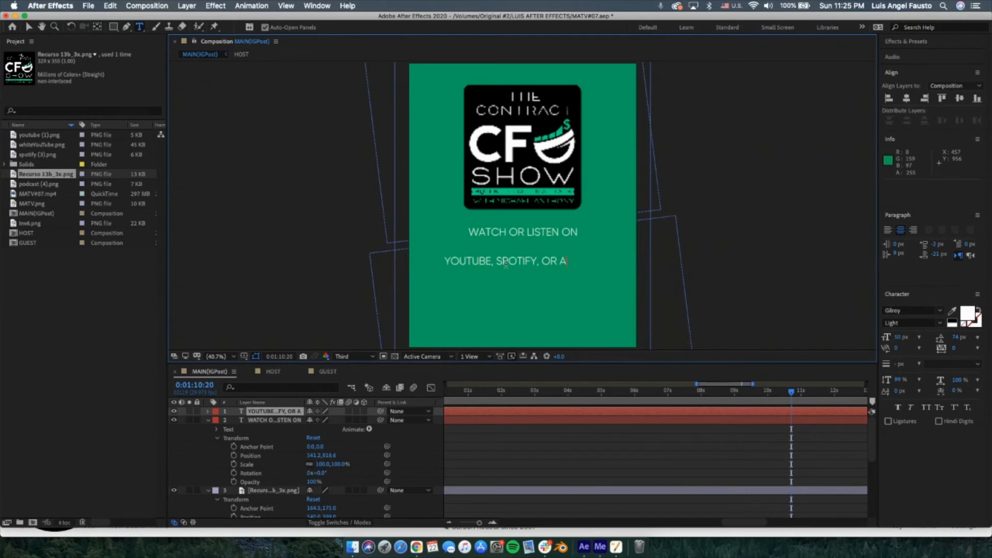
text(PPLE!)
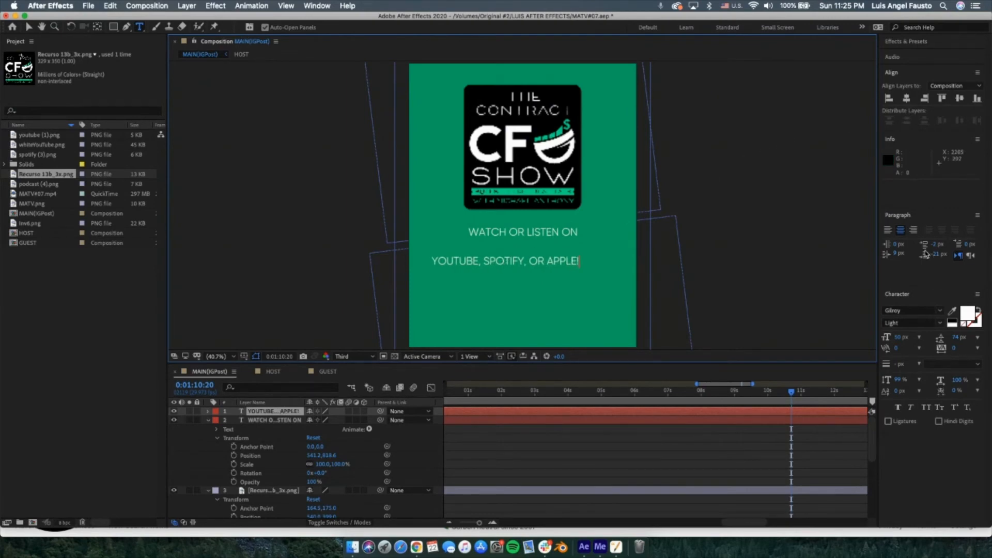
click(906, 99)
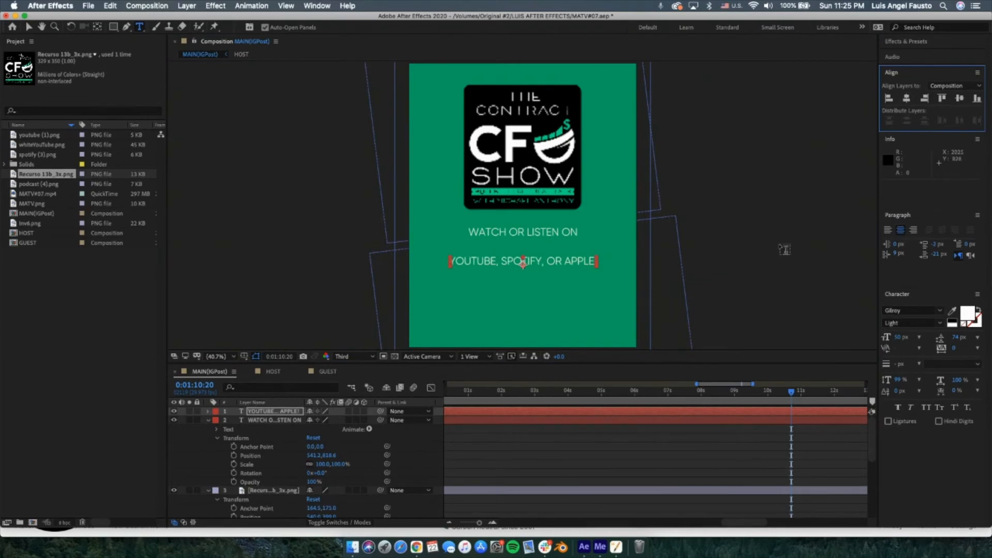
Set the "YOUTUBE, SPOTIFY, OR APPLE!" text to ExtraBold at 72 px and recentre it horizontally.
double_click(567, 266)
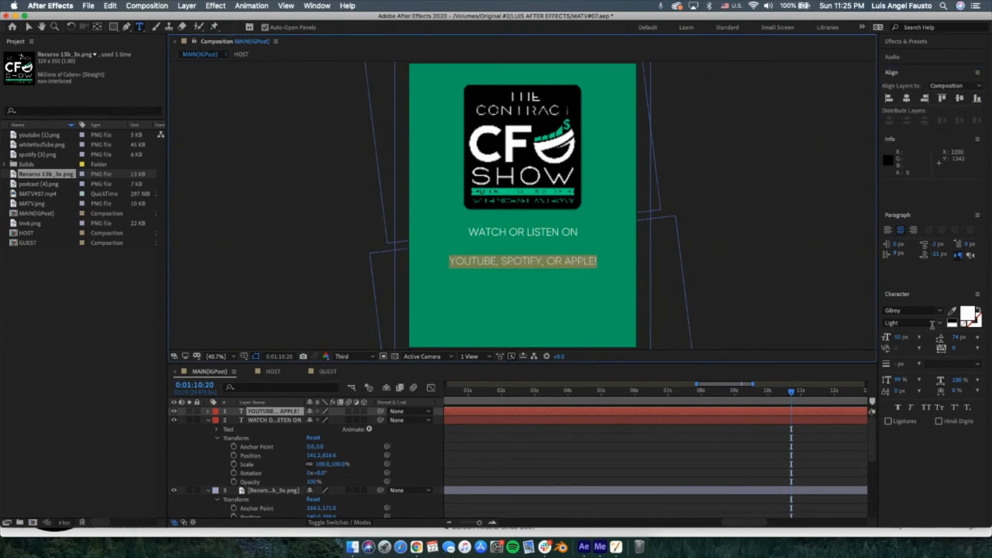
click(940, 323)
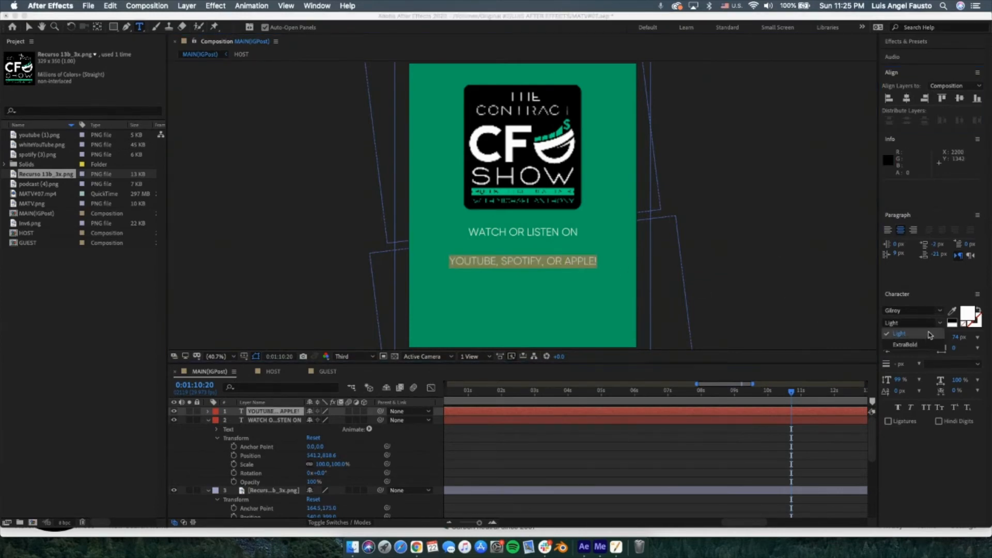
click(903, 344)
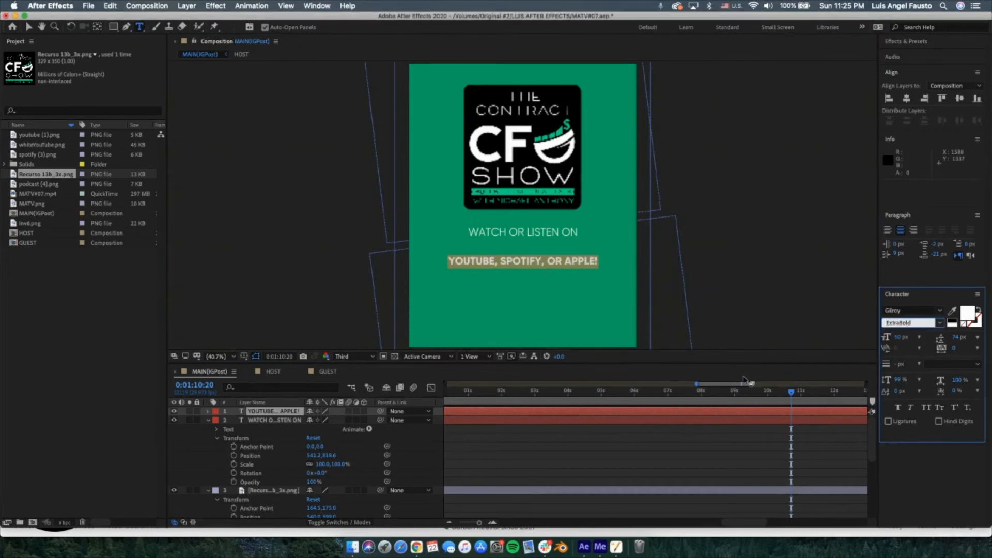
drag(900, 340, 917, 339)
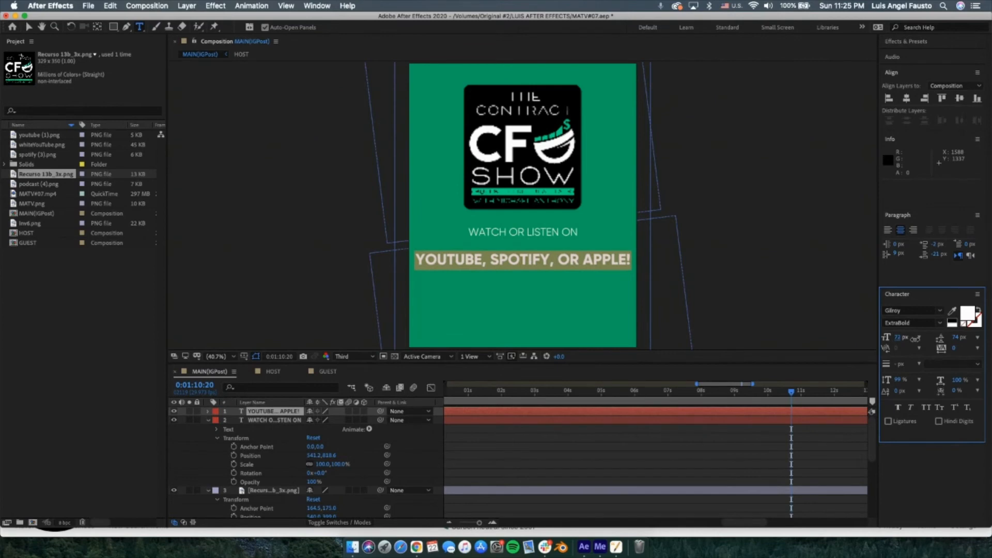
click(905, 99)
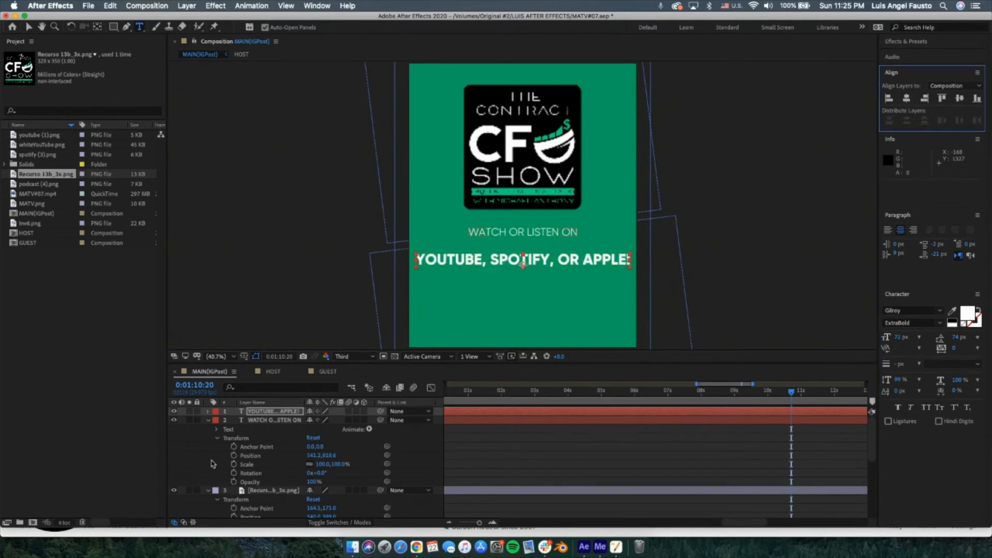
Move the "YOUTUBE, SPOTIFY, OR APPLE!" text up so it sits just beneath "WATCH OR LISTEN ON".
click(208, 411)
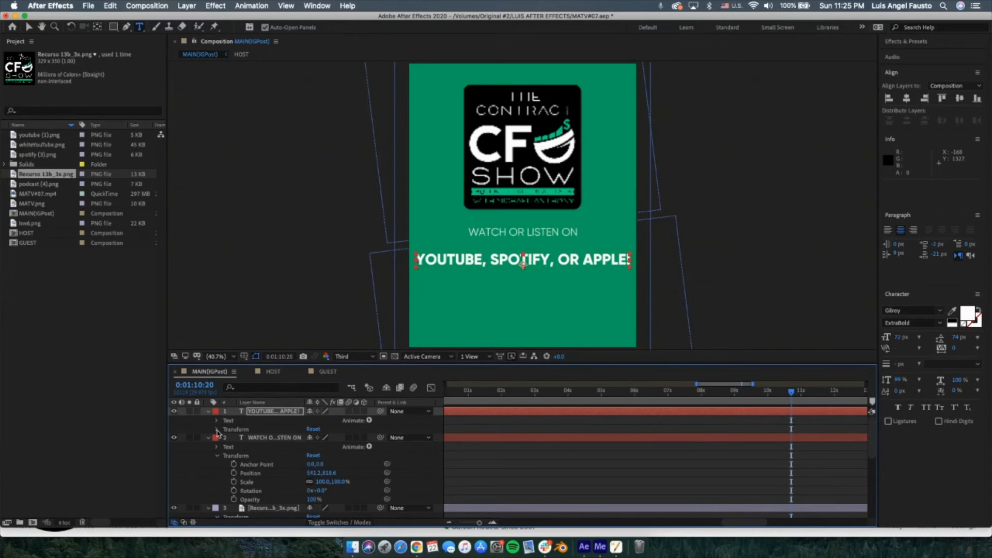
click(217, 429)
drag(330, 447, 317, 443)
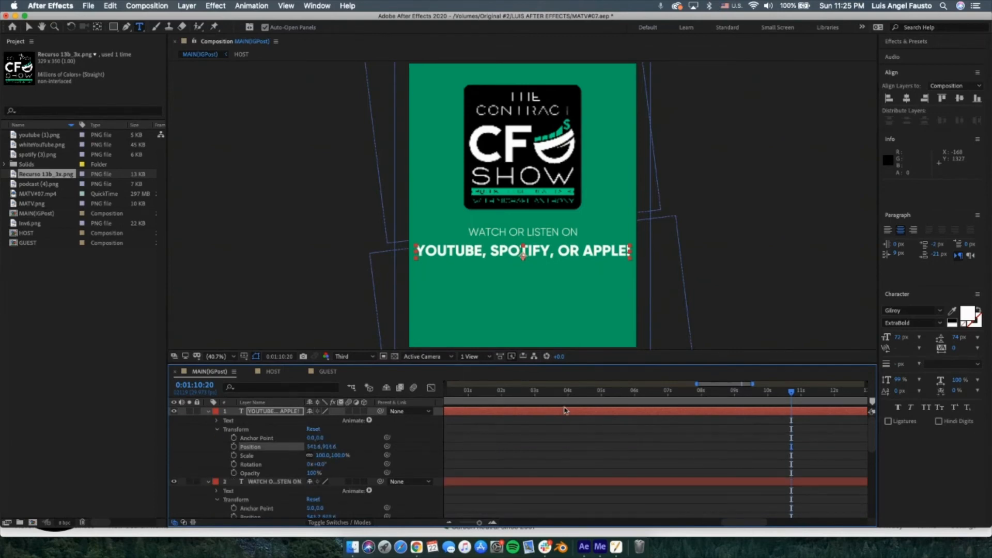
Collapse the two new text layers and the logo layer, and play the composition from 0:01:07:26 to 0:01:09:17.
click(209, 411)
click(208, 419)
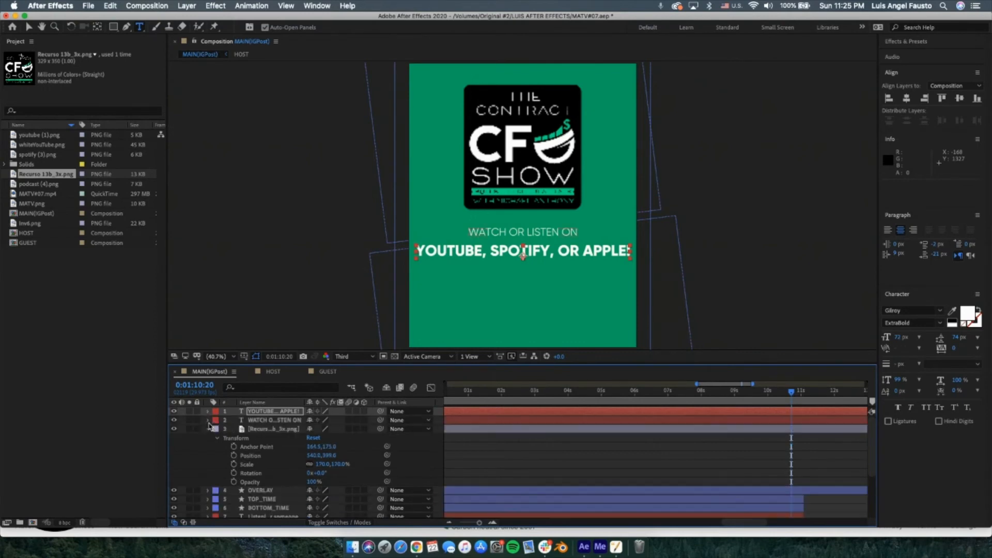
click(208, 428)
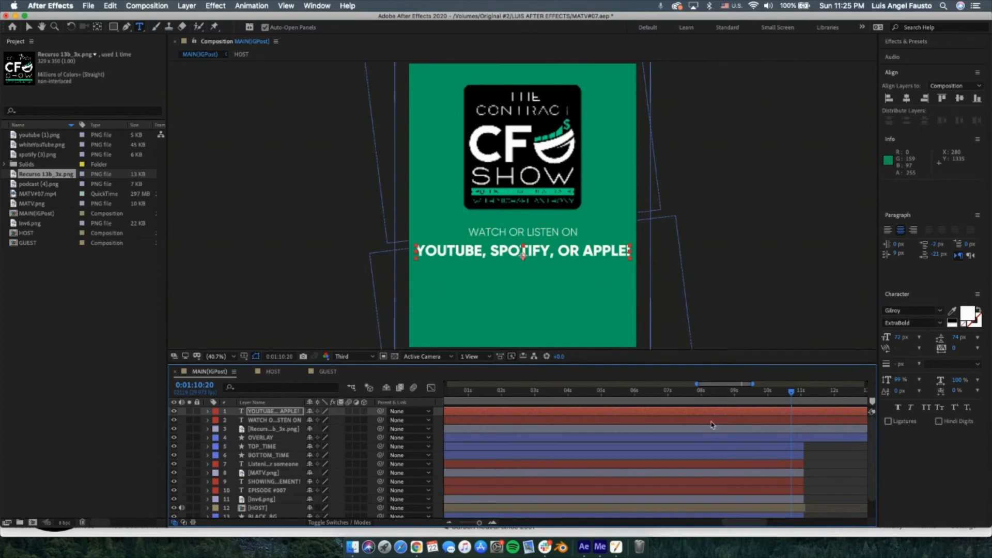
click(698, 390)
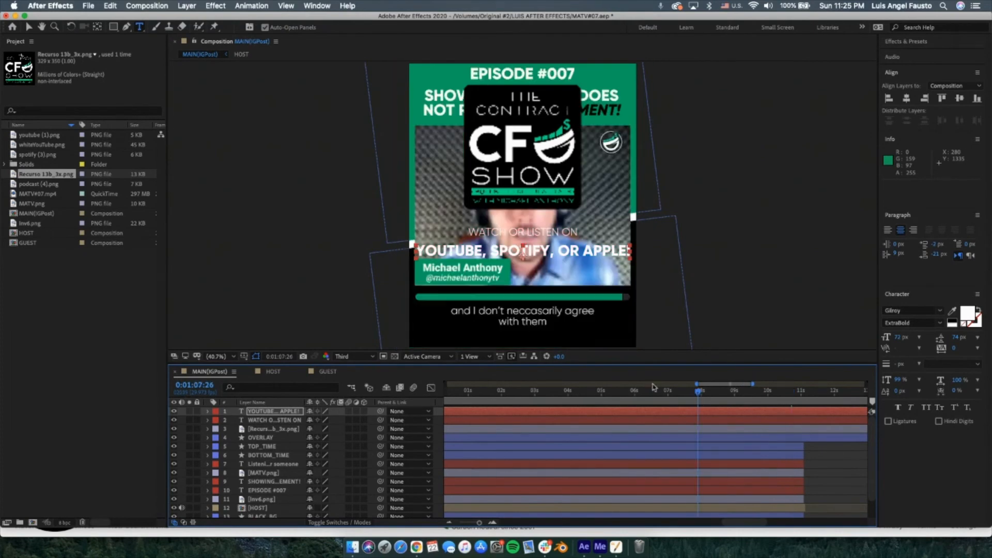
key(space)
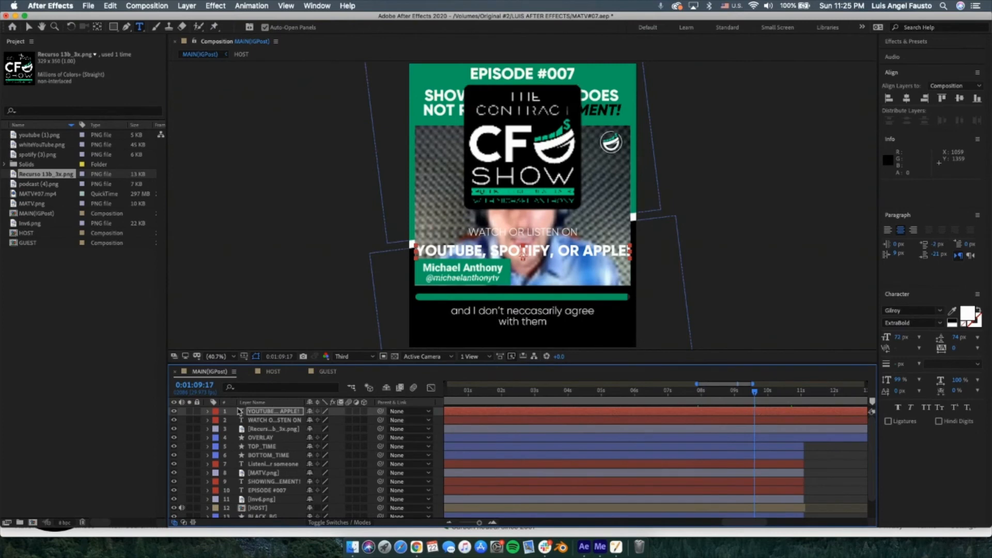
Set the opacity of the two call-to-action text layers and the logo layer to 0% and collapse their properties.
click(250, 412)
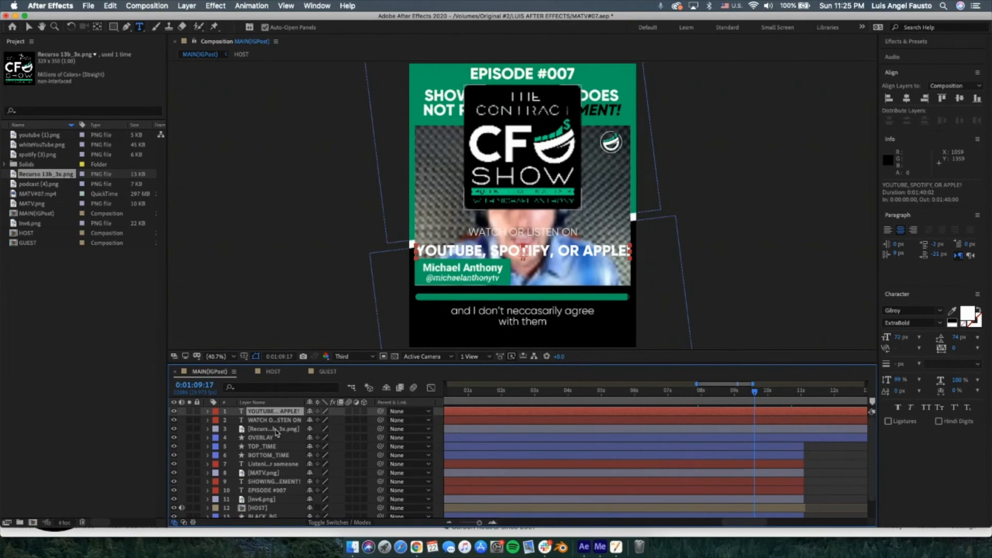
shift+click(276, 430)
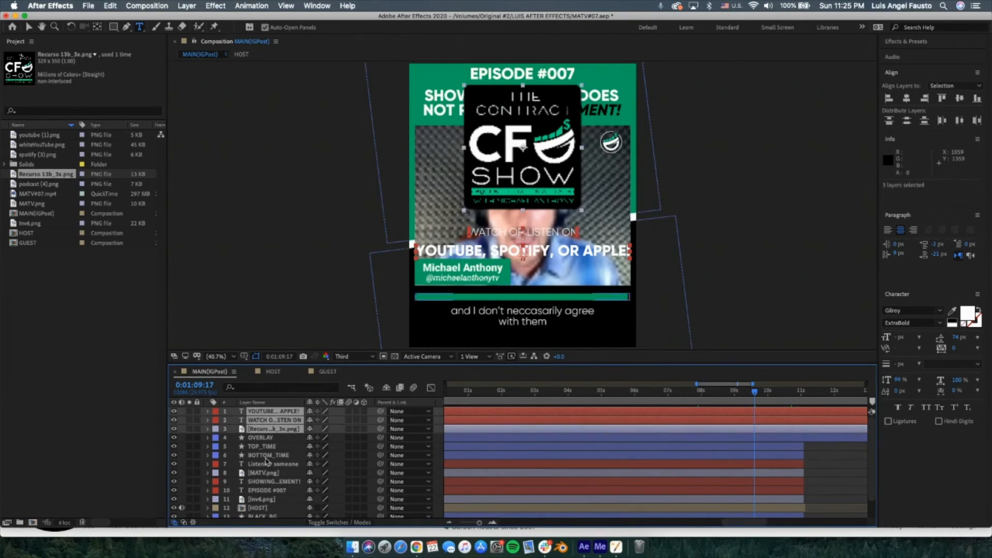
click(209, 412)
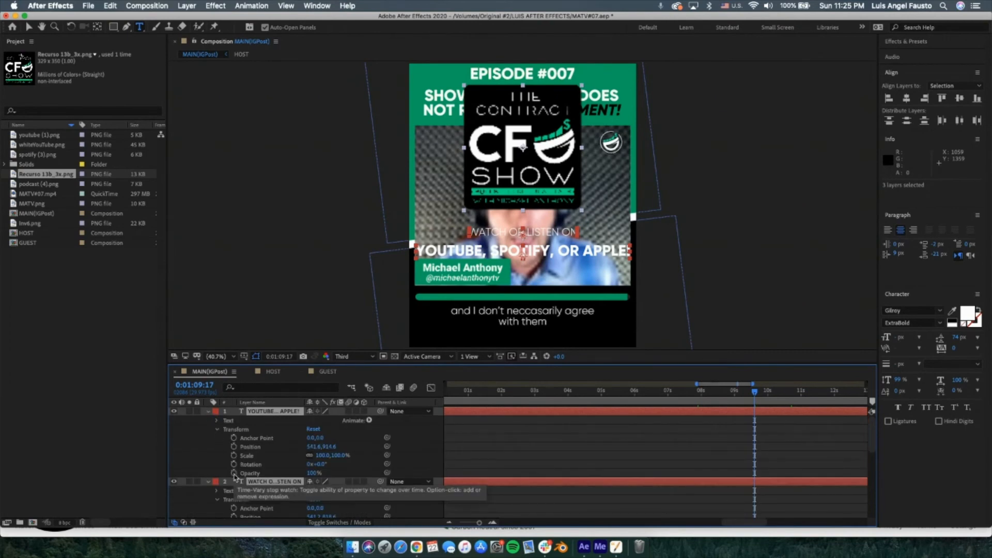
click(312, 473)
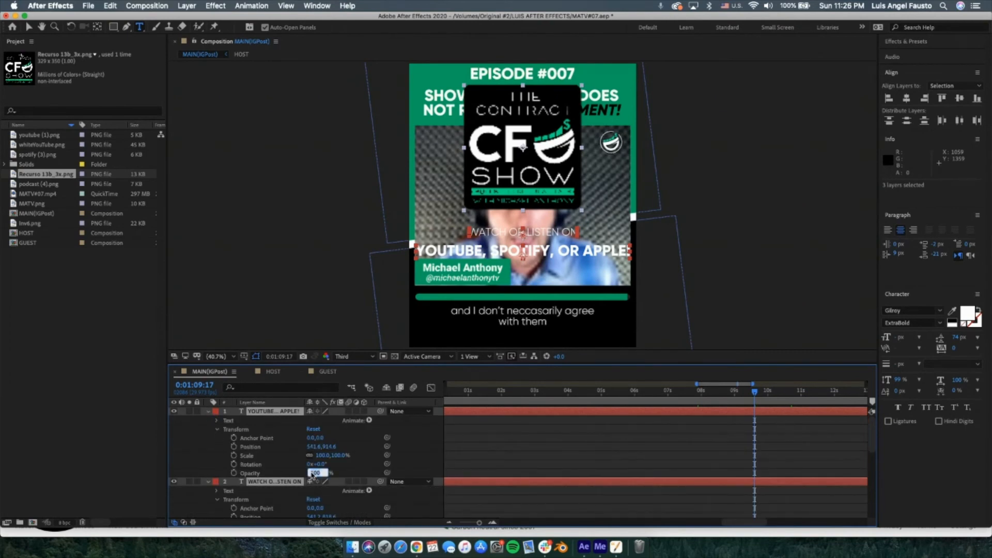
text(0)
key(Return)
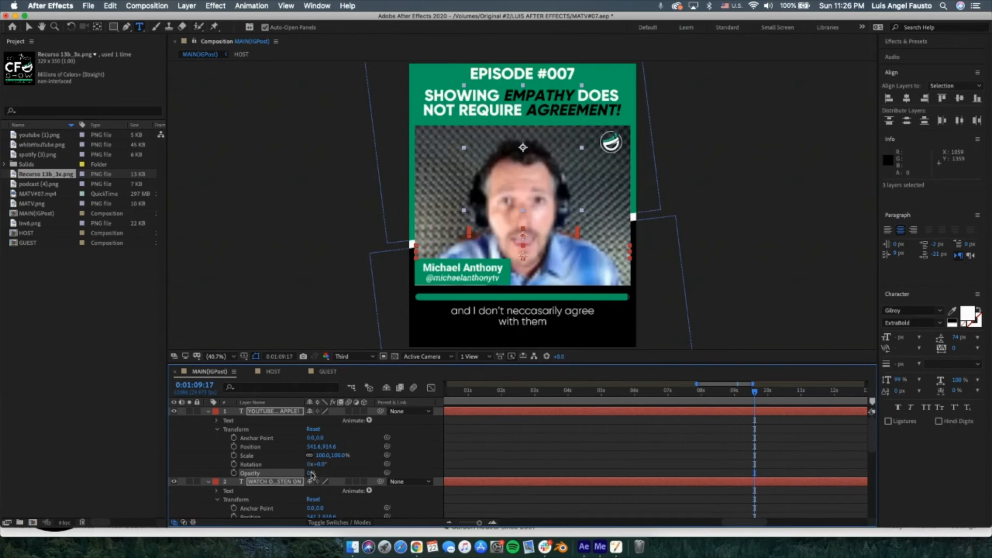
click(209, 412)
Move the current time to the OVERLAY layer's second position keyframe at 0:01:10:12 and collapse the layer.
click(492, 523)
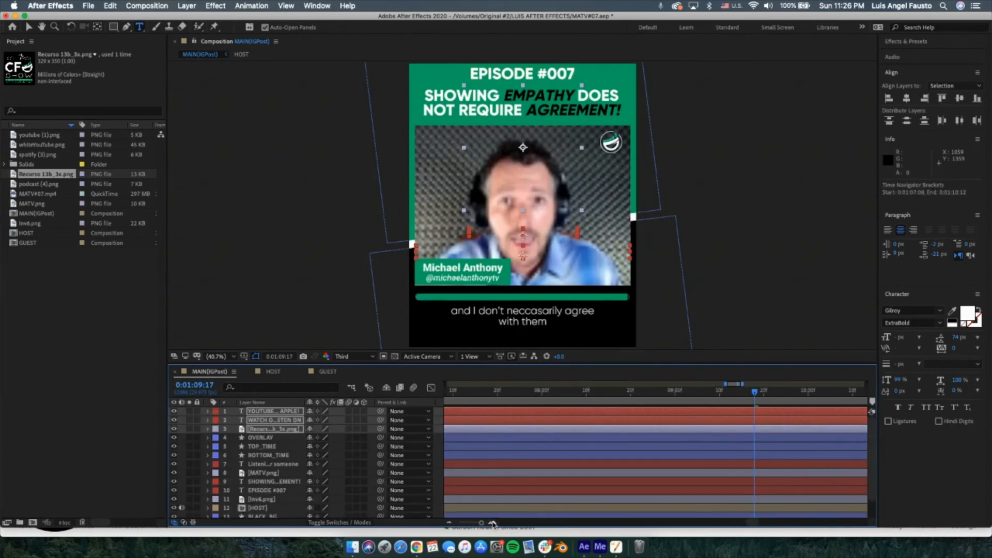
click(245, 438)
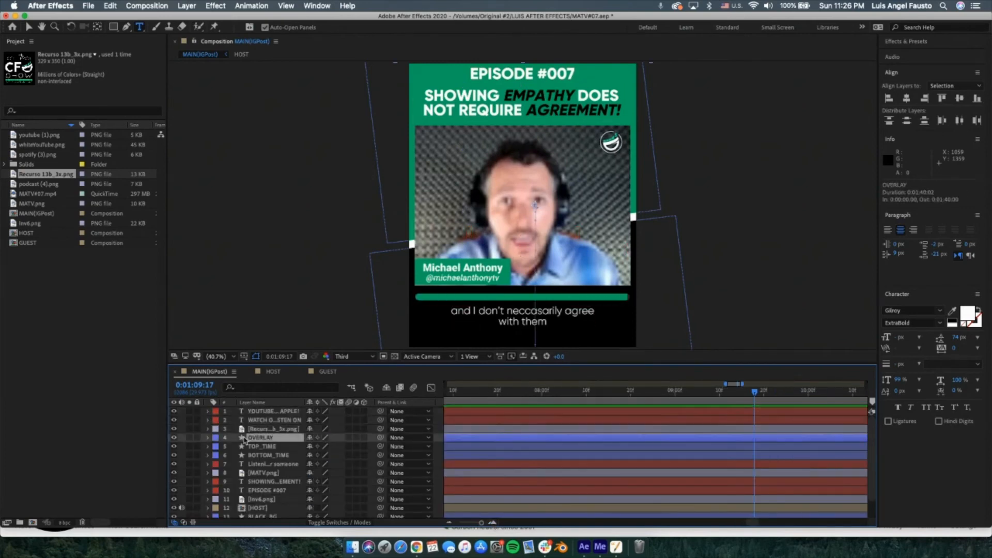
click(208, 438)
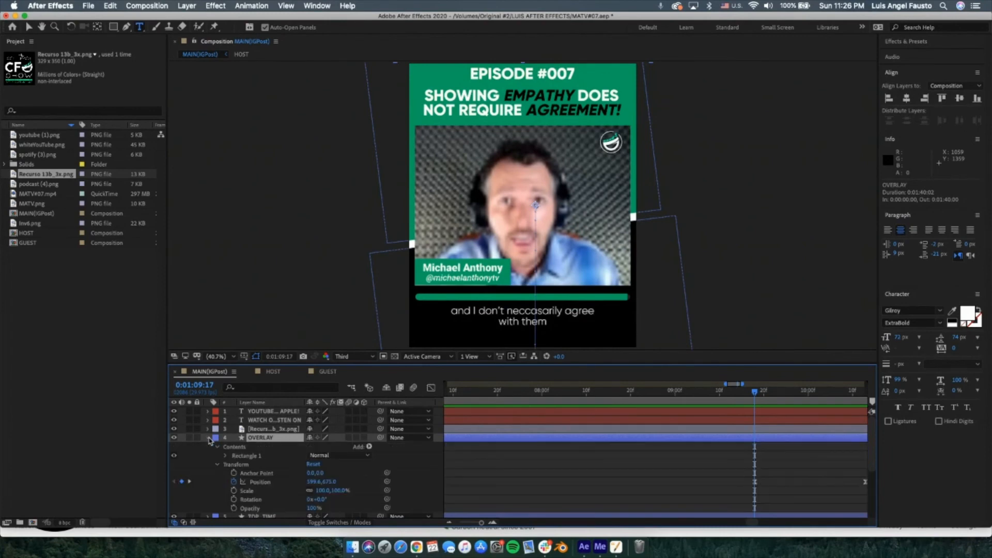
key(h)
drag(775, 460, 534, 463)
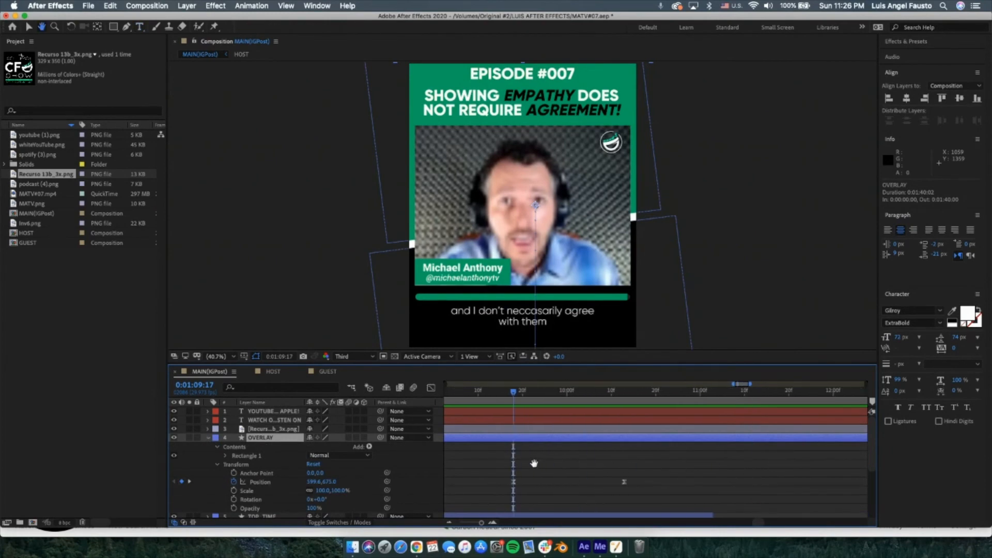
scroll(629, 475, down, 1)
drag(515, 395, 623, 451)
scroll(627, 462, up, 2)
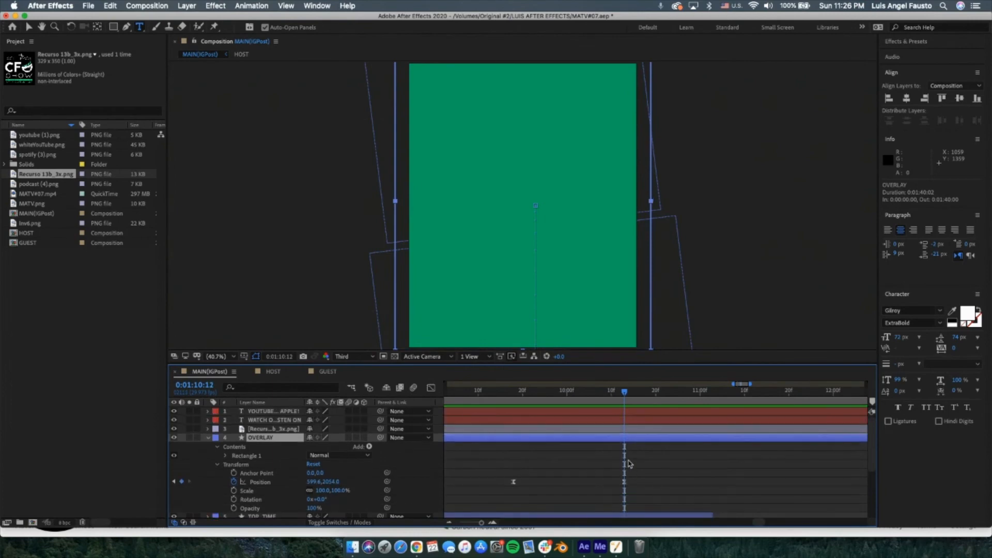
click(208, 437)
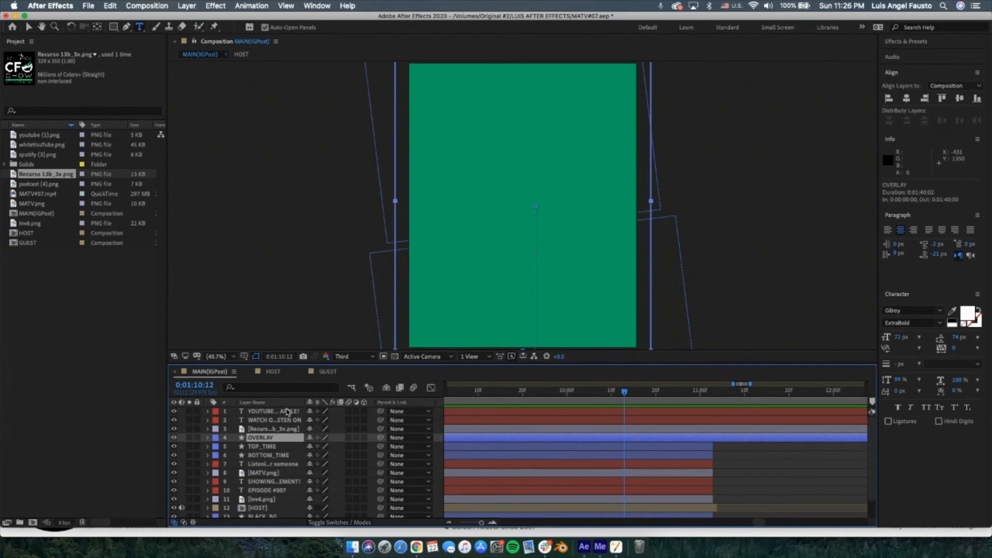
Add a 0% opacity keyframe at 0:01:10:12 to the two call-to-action text layers and the logo layer.
click(272, 412)
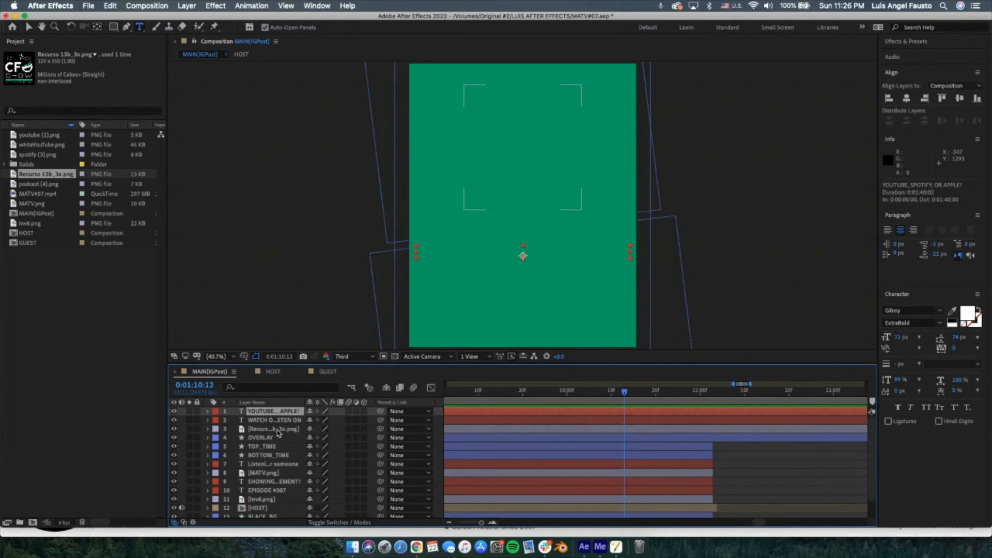
shift+click(274, 430)
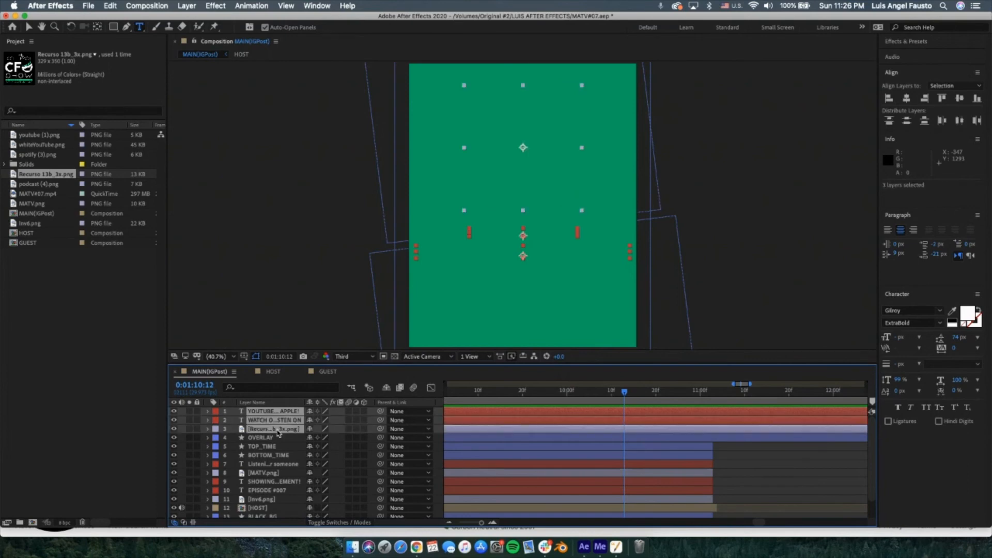
click(208, 412)
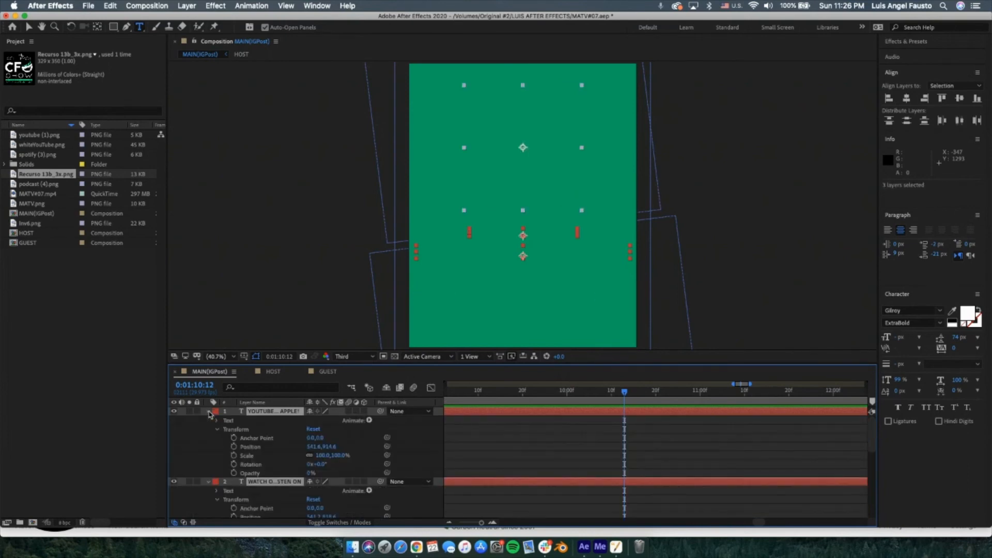
click(234, 473)
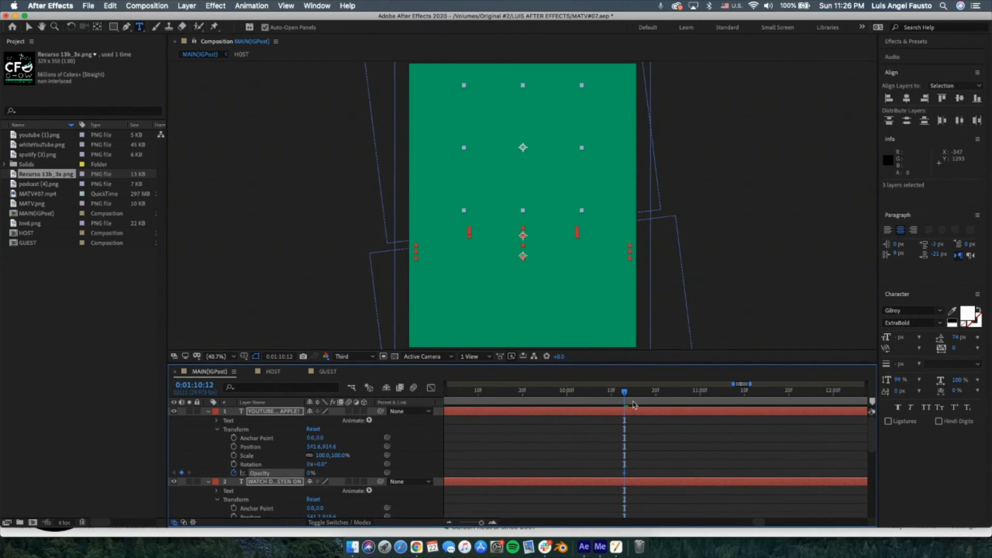
Add opacity keyframes at 0:01:10:23 on the two text layers and the logo layer, and set them to 100%.
drag(627, 394, 674, 416)
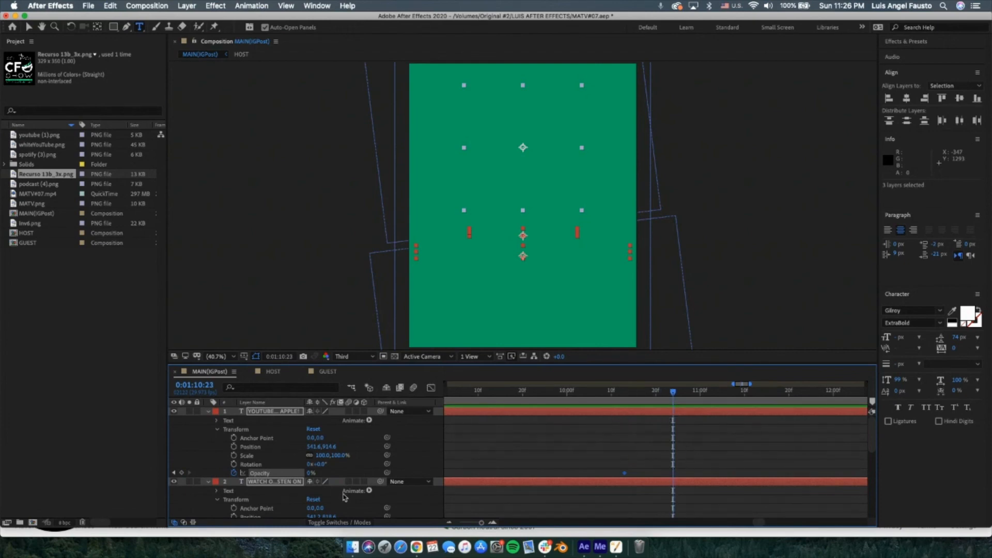
click(181, 473)
scroll(580, 454, down, 2)
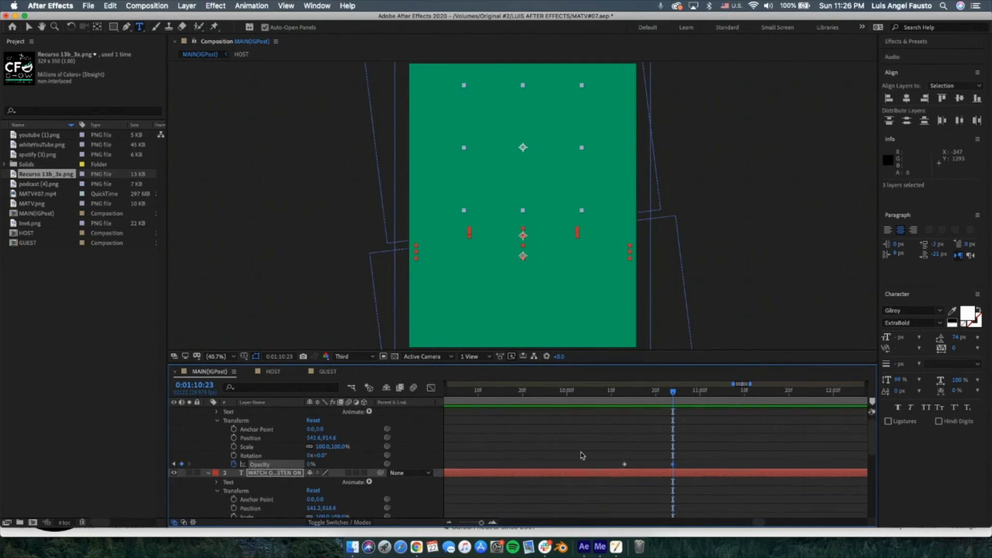
scroll(360, 480, down, 2)
scroll(620, 476, down, 3)
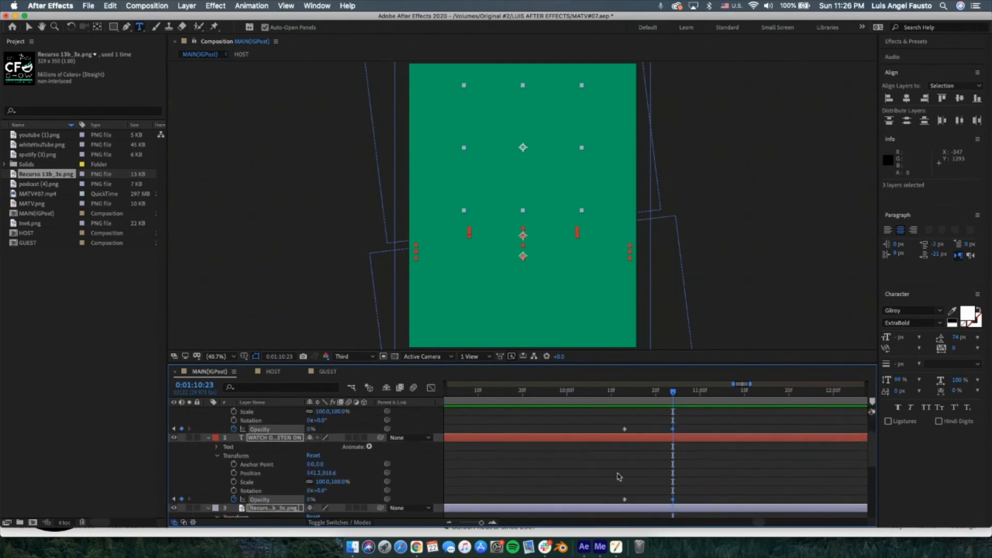
scroll(623, 492, up, 1)
scroll(623, 492, up, 2)
scroll(623, 492, up, 5)
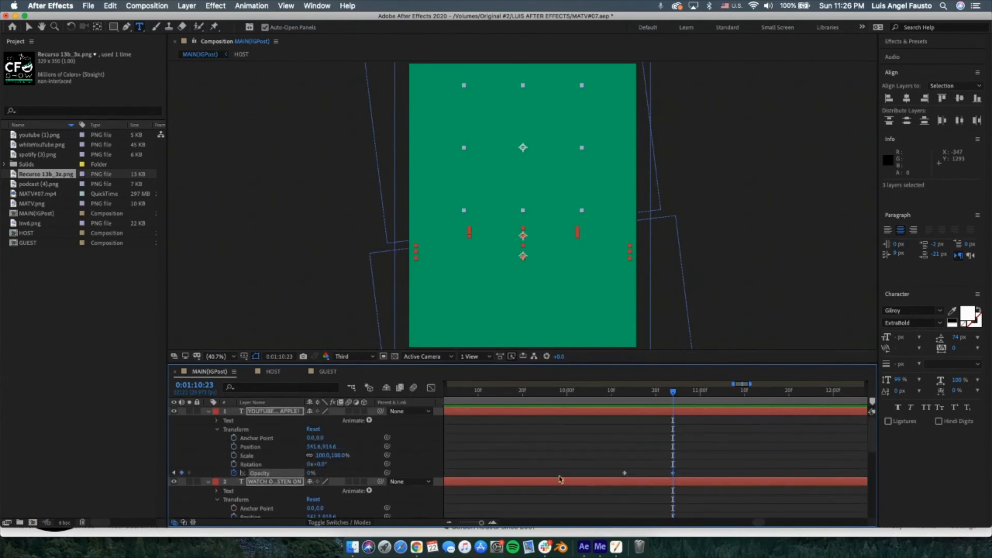
click(311, 473)
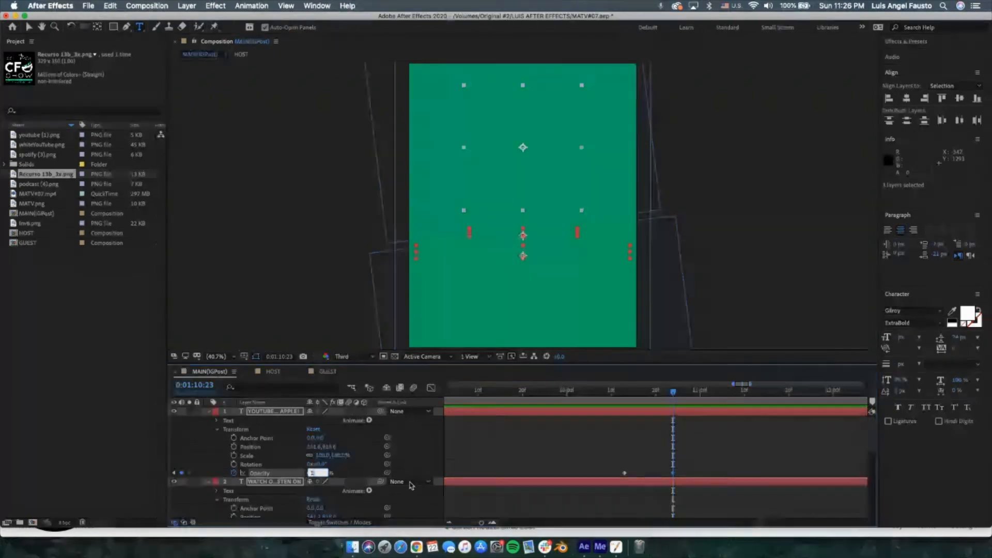
text(100)
key(Return)
Preview the green ending by playing the composition from 0:01:05:19 to 0:01:14:05.
click(449, 523)
click(449, 522)
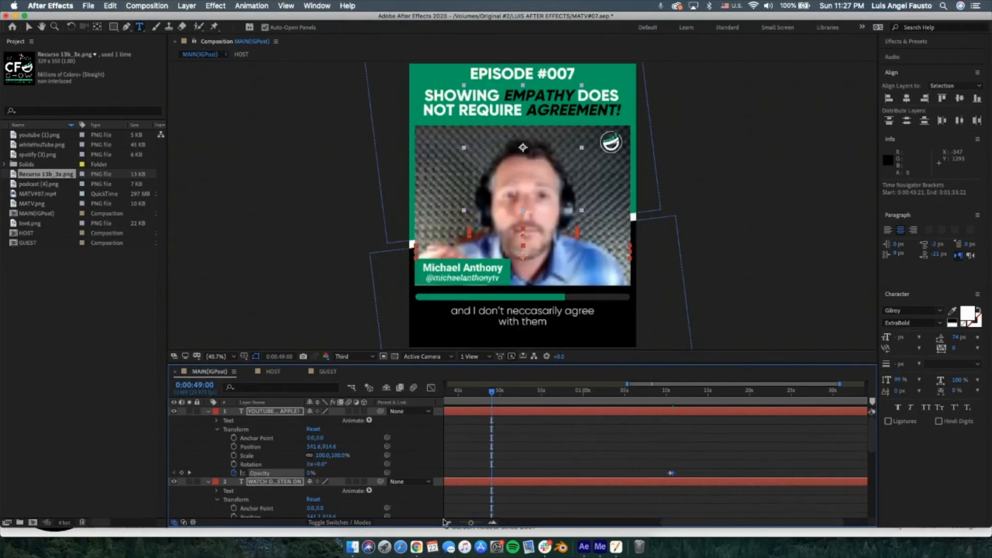
click(449, 522)
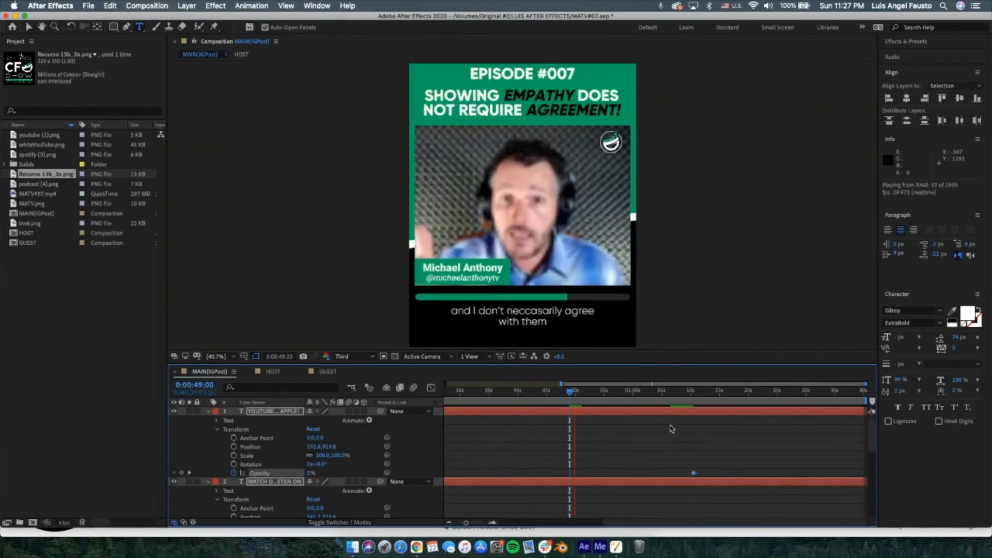
click(667, 405)
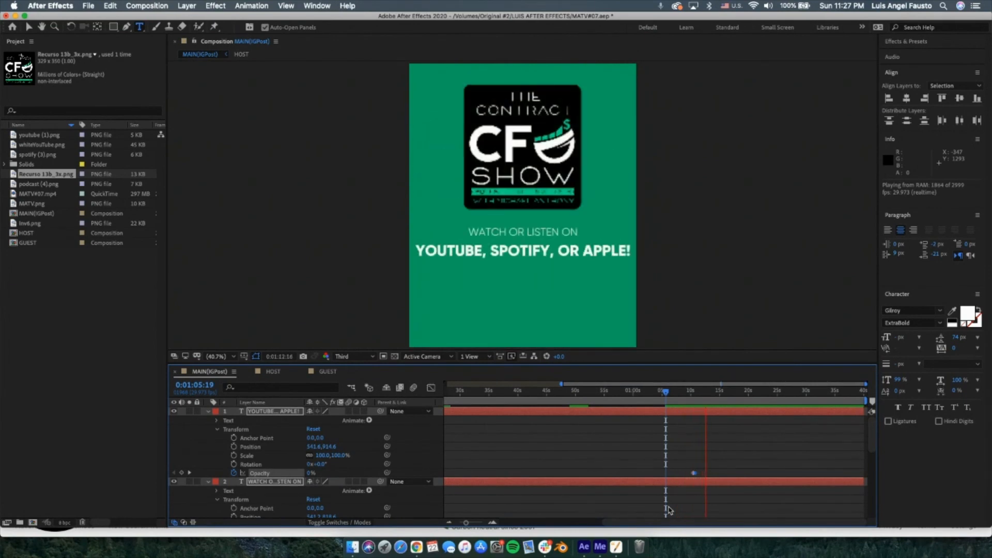
key(space)
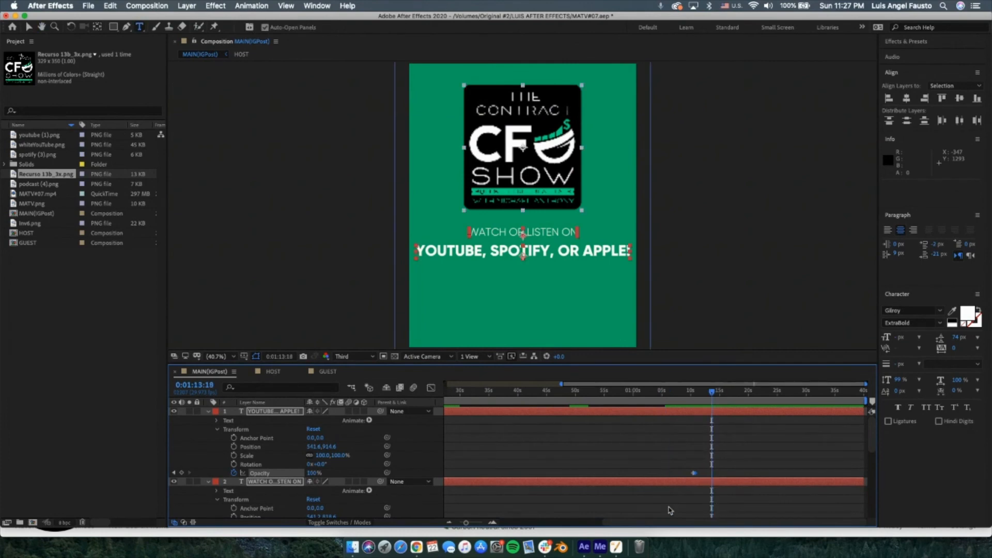
key(space)
key(space)
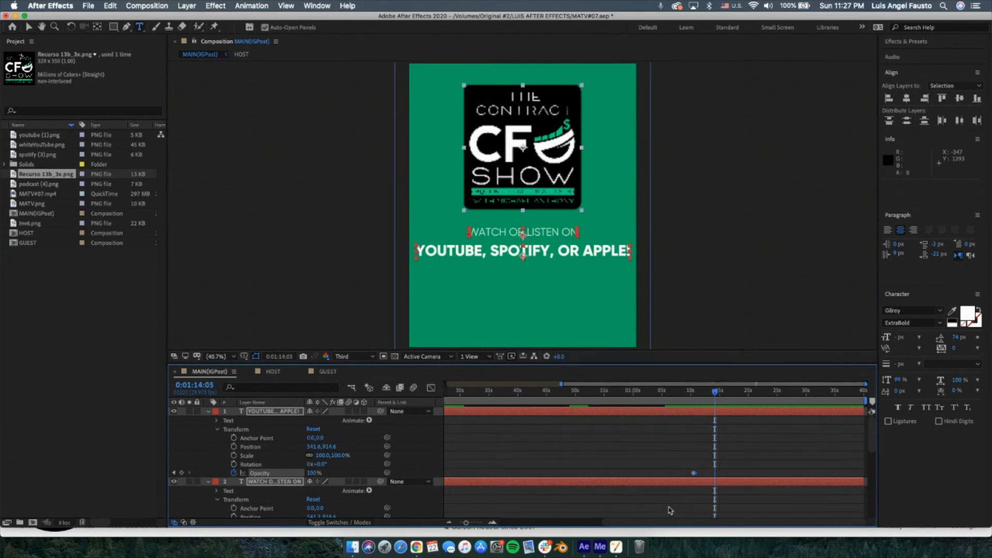